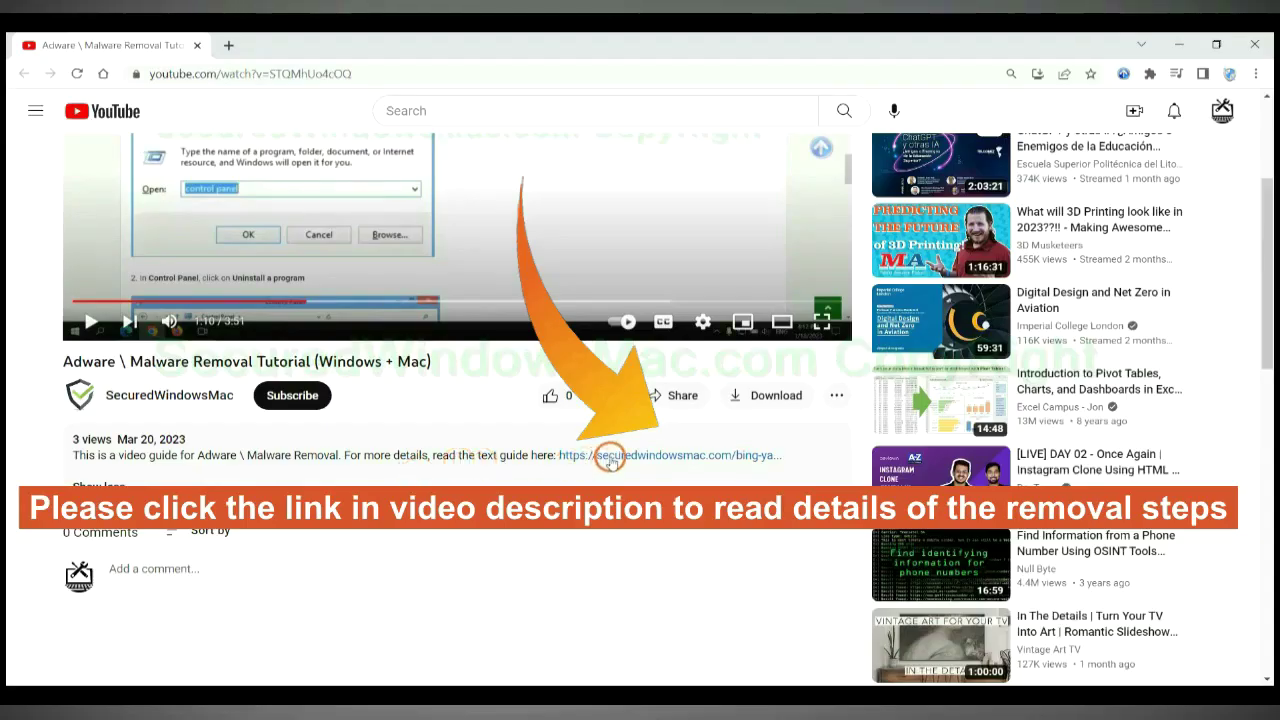
Open the securedwindowsmac.com Bing \ Yahoo Redirect guide in a new tab from the video description
left_click(610, 457)
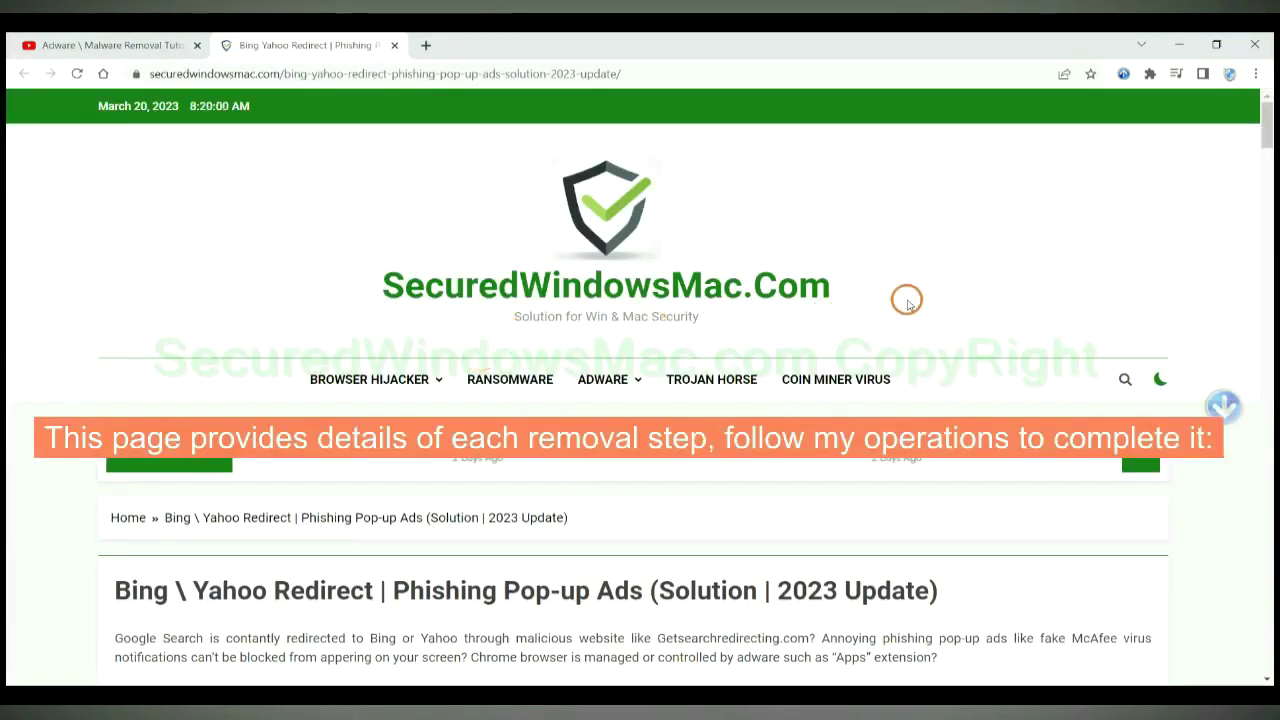
scroll(906, 299, "down", 7)
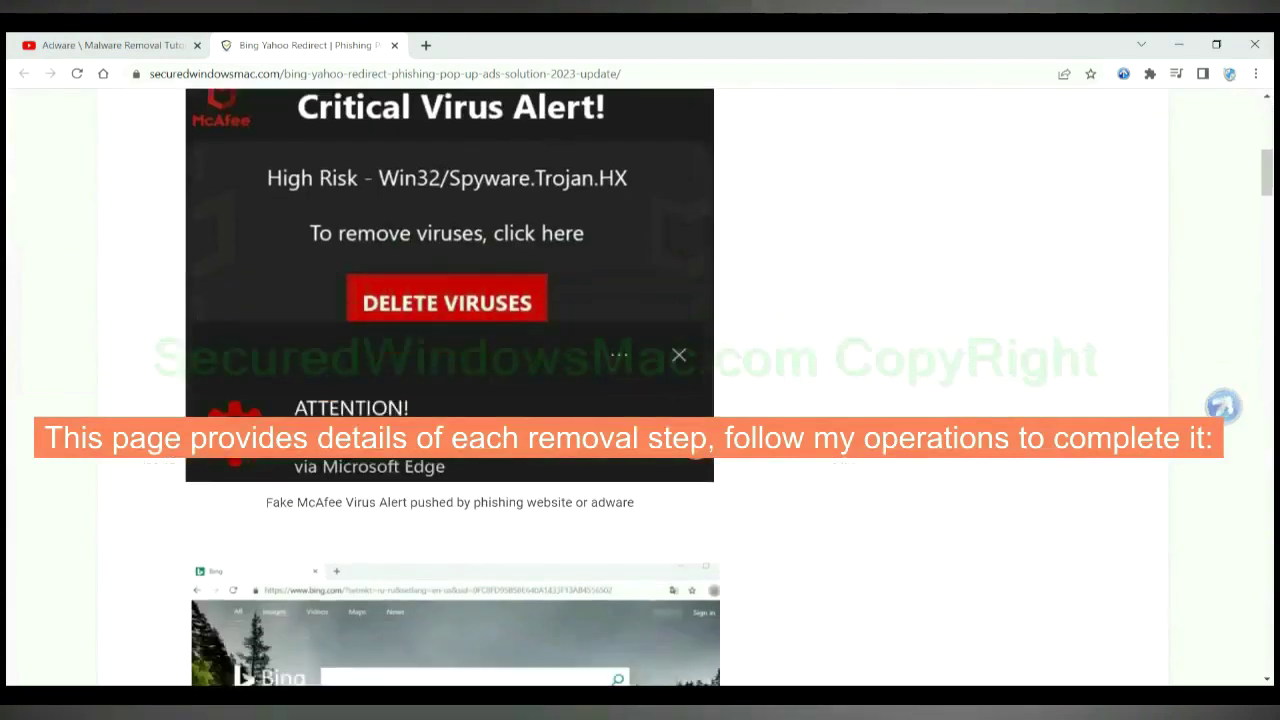
scroll(697, 441, "down", 5)
scroll(697, 441, "down", 2)
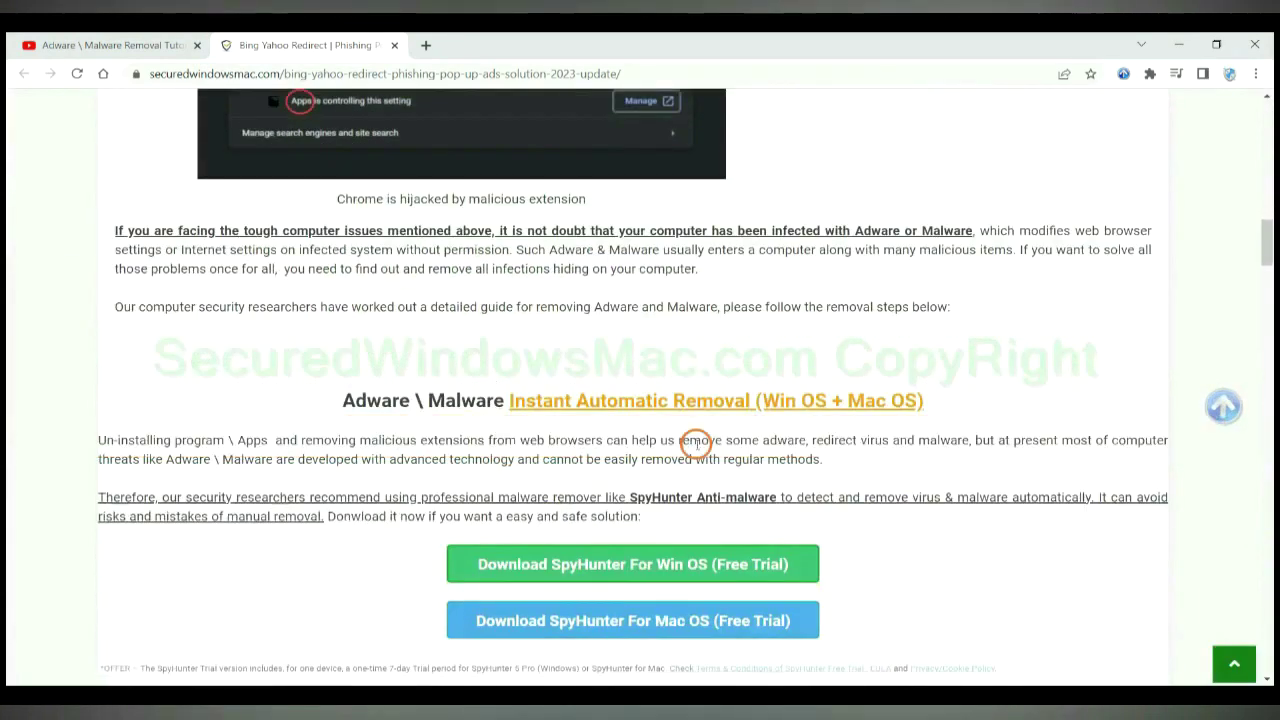
scroll(697, 441, "down", 1)
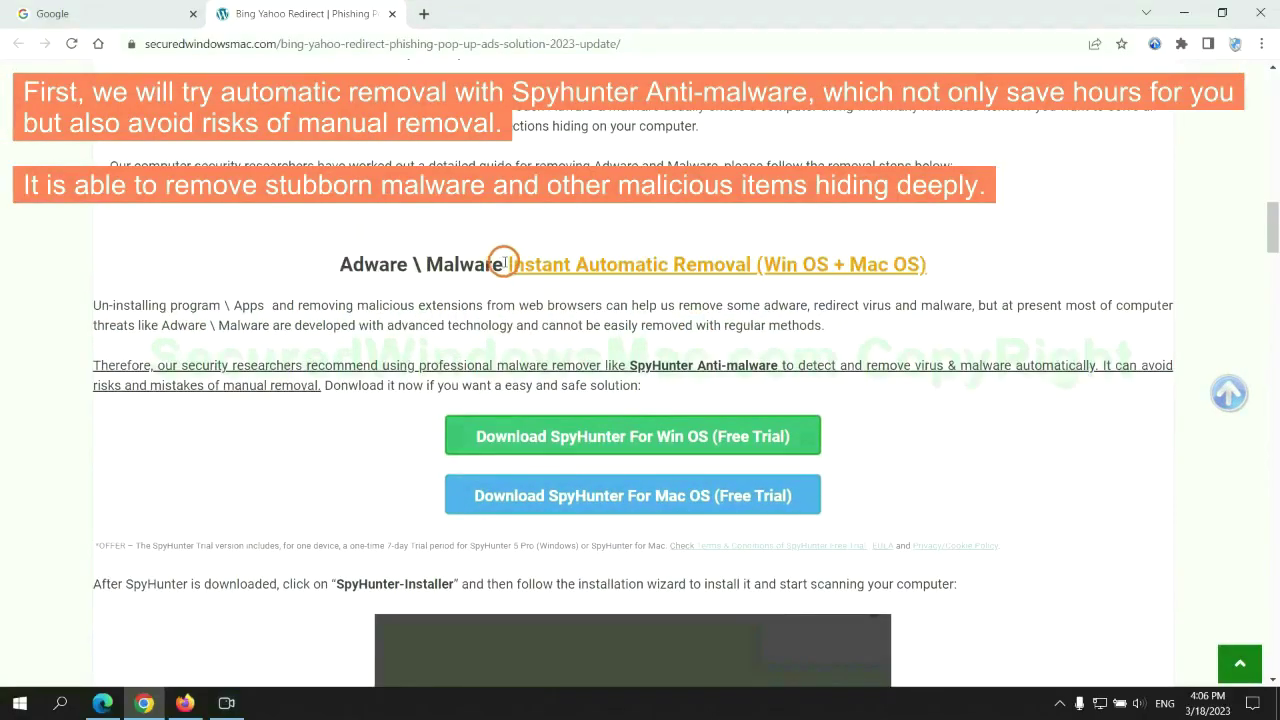
left_click_drag(505, 263, 749, 263)
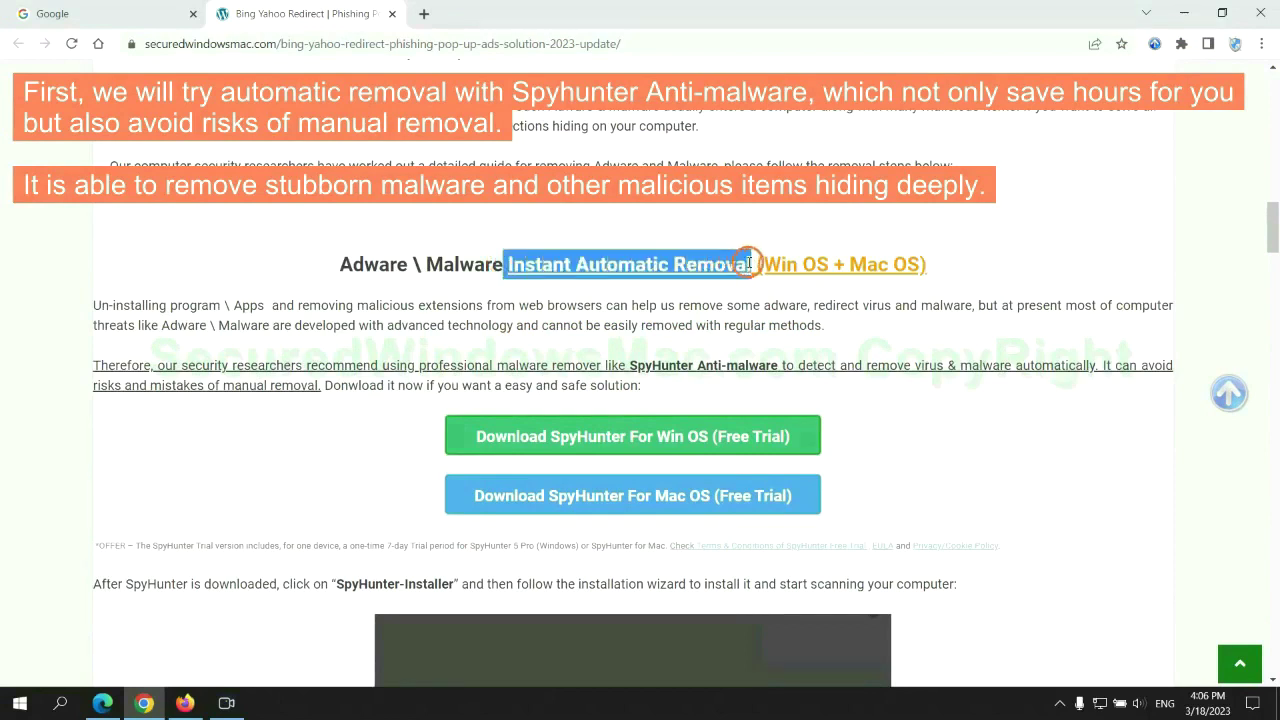
left_click(641, 225)
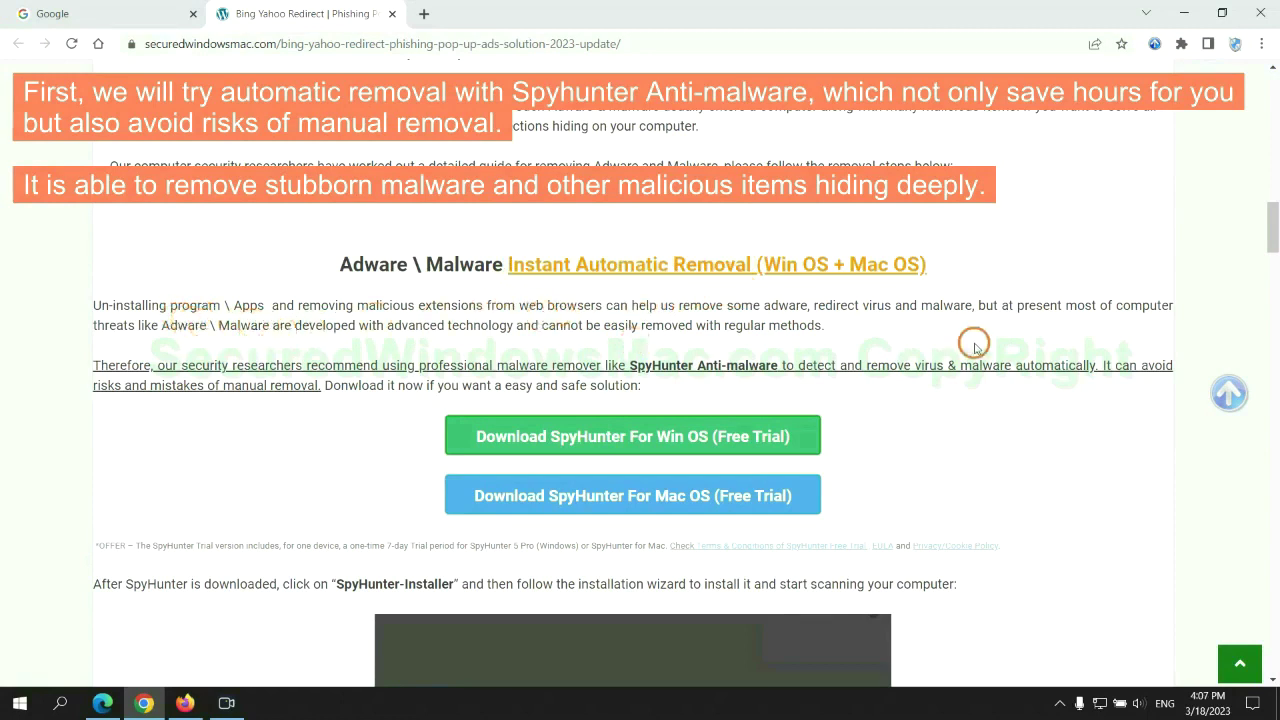
scroll(635, 362, "down", 1)
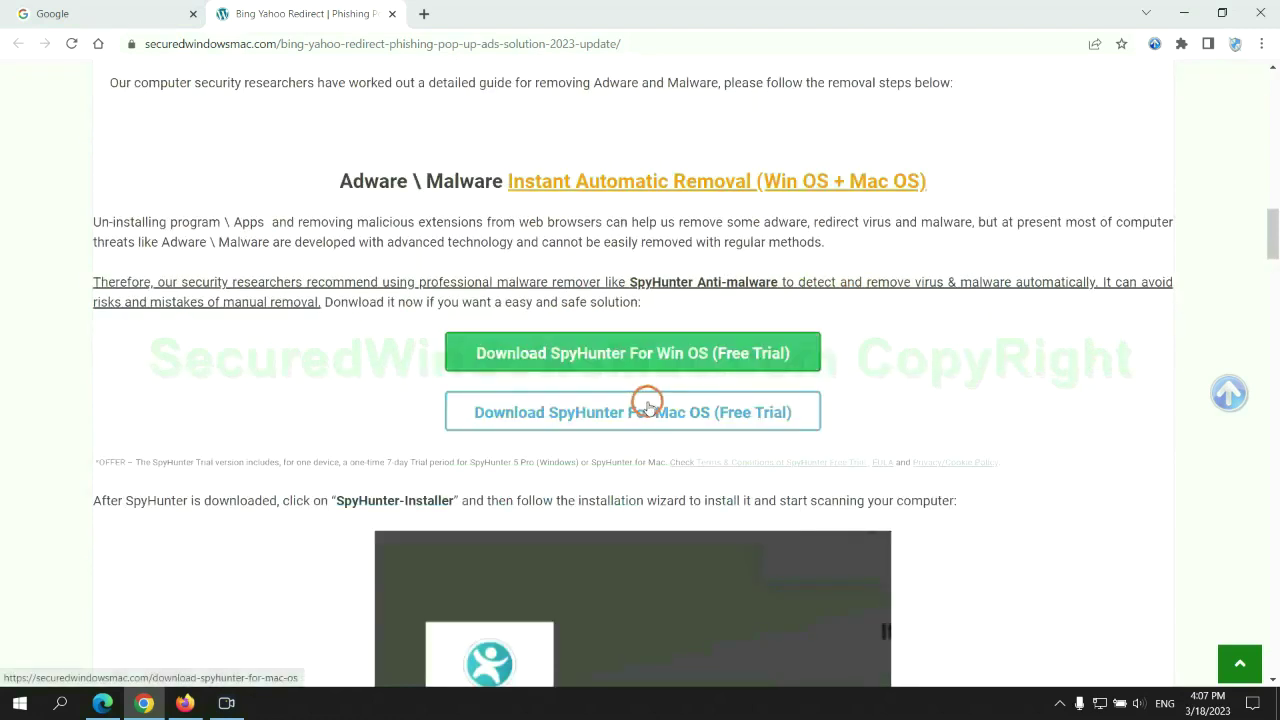
Download SpyHunter for Windows, run SpyHunter-Installer.exe, and accept the EULA and Privacy Policy
scroll(647, 400, "down", 1)
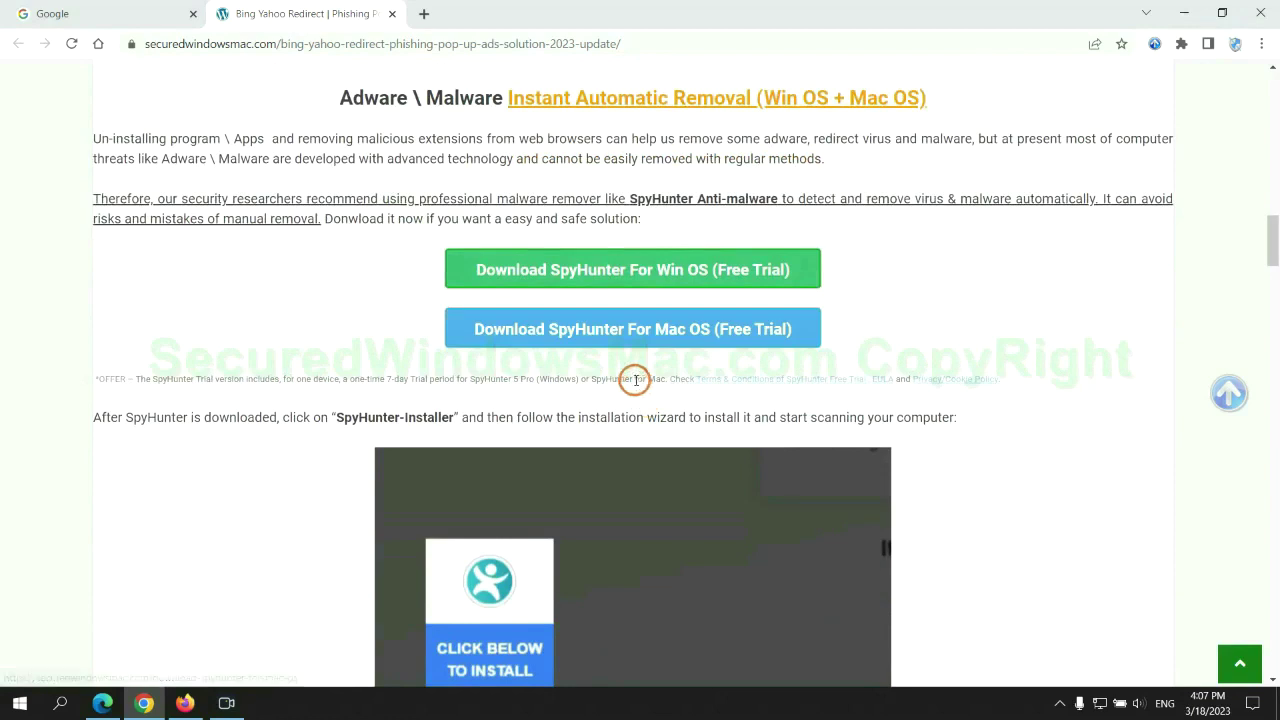
scroll(636, 385, "down", 1)
left_click(646, 192)
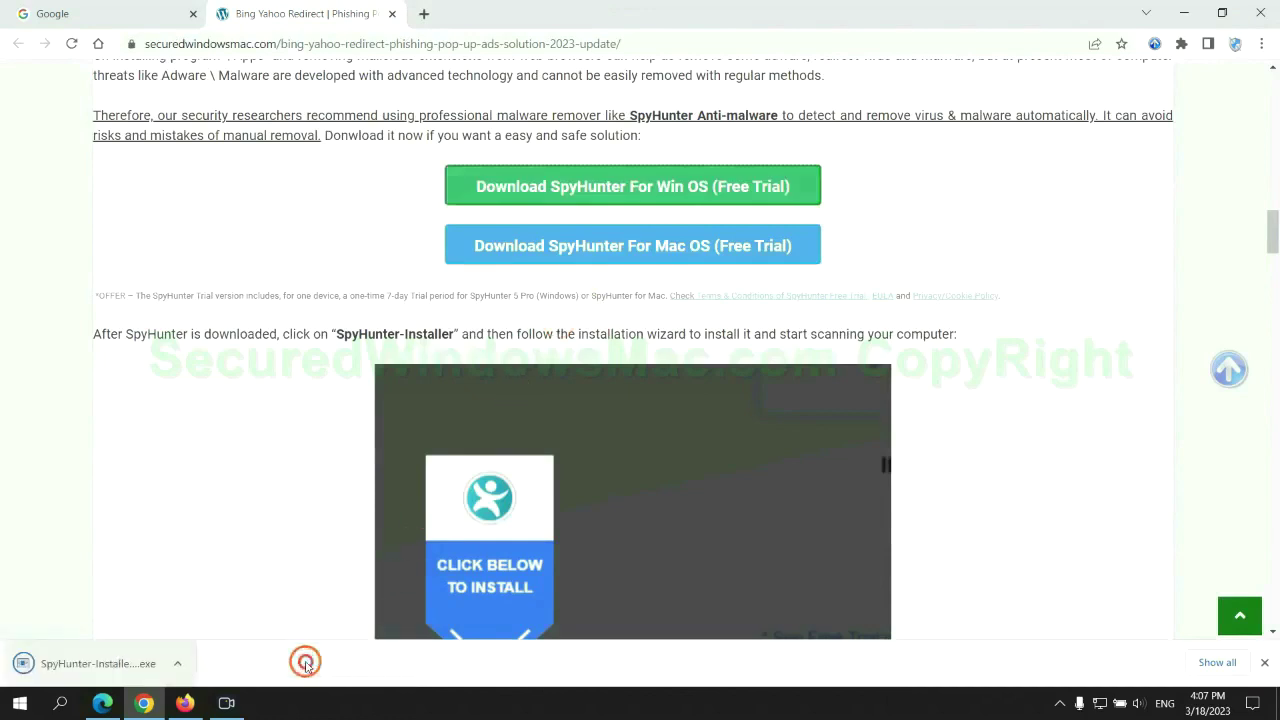
left_click(122, 663)
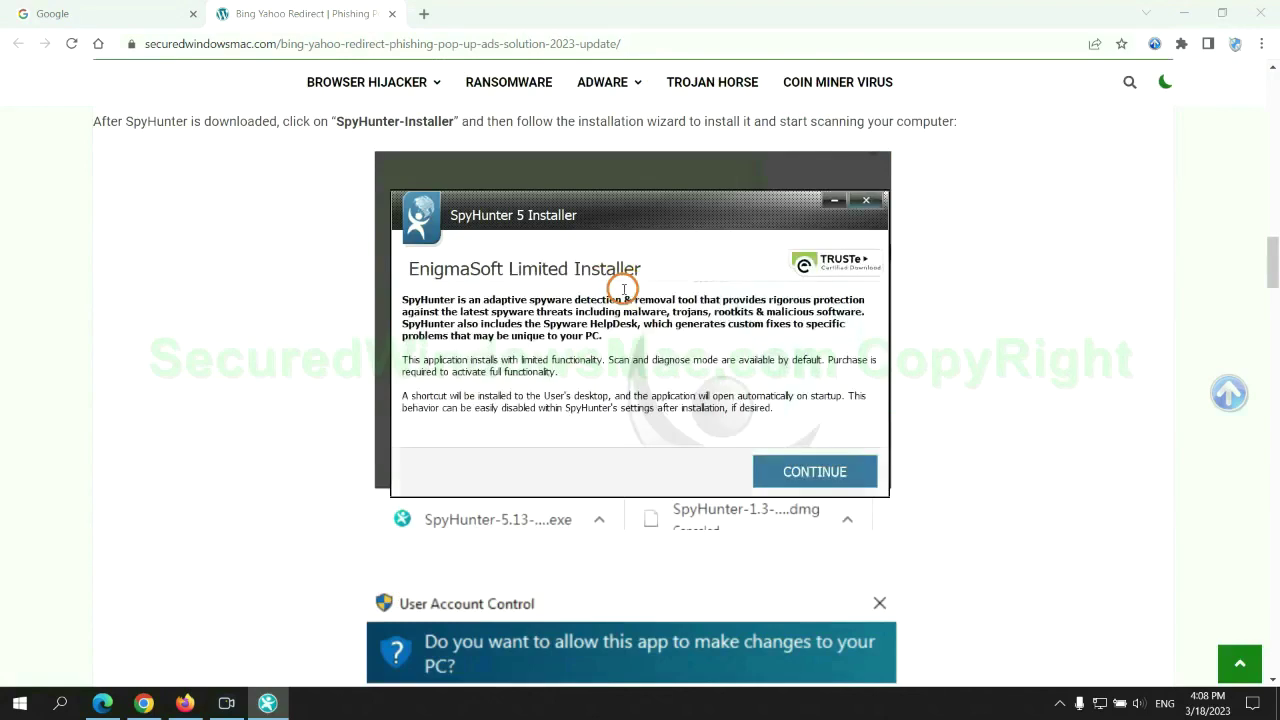
left_click(841, 466)
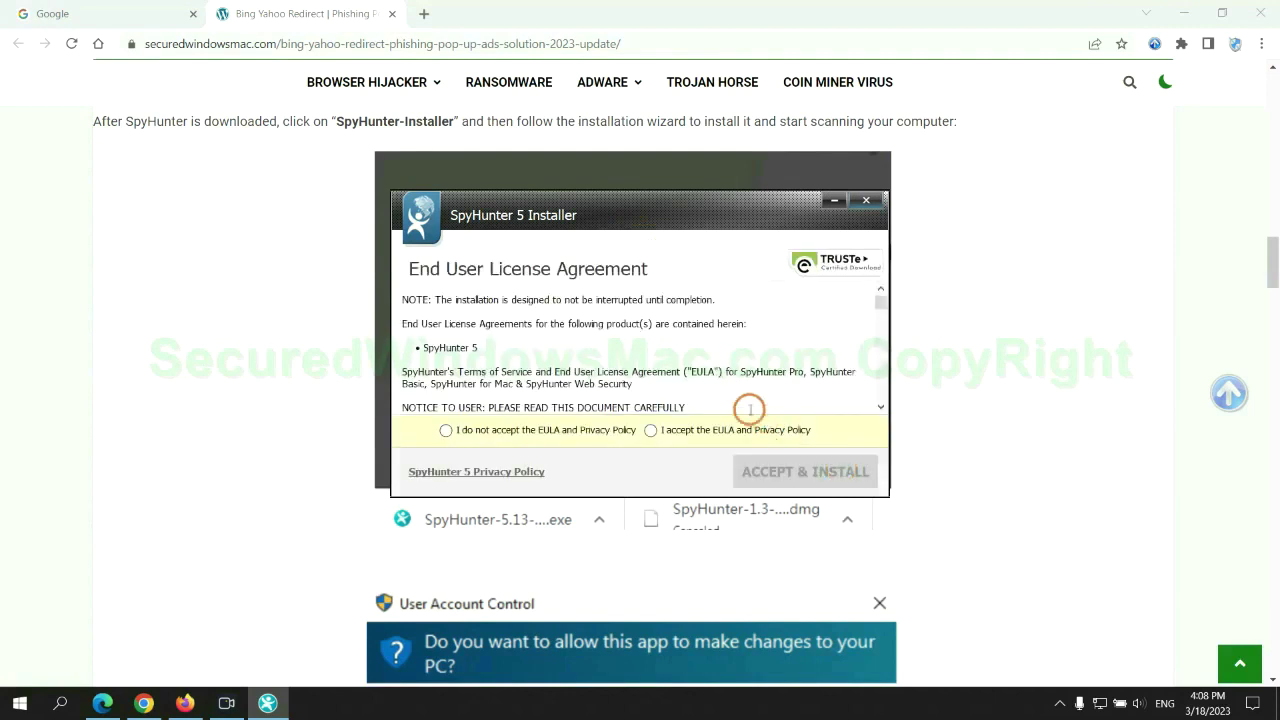
left_click(650, 431)
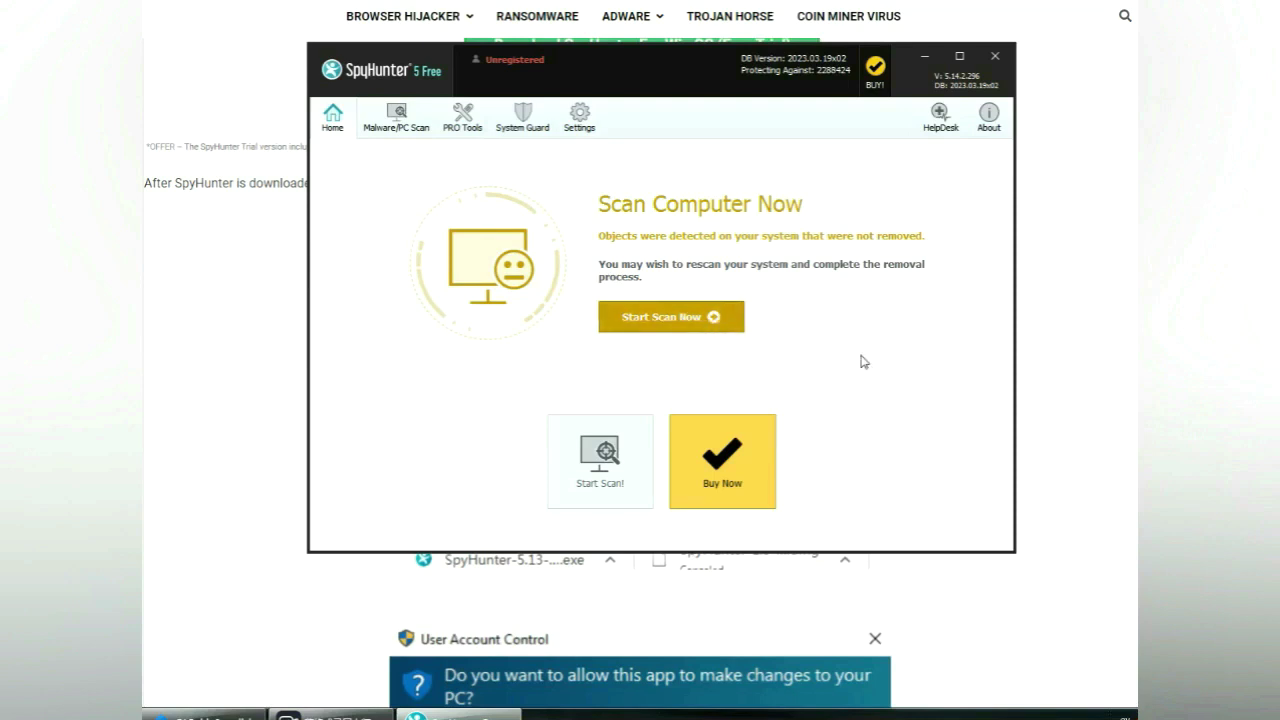
Scan with SpyHunter 5, continue past the 703 found issues, and choose the 7-day free trial
left_click(671, 316)
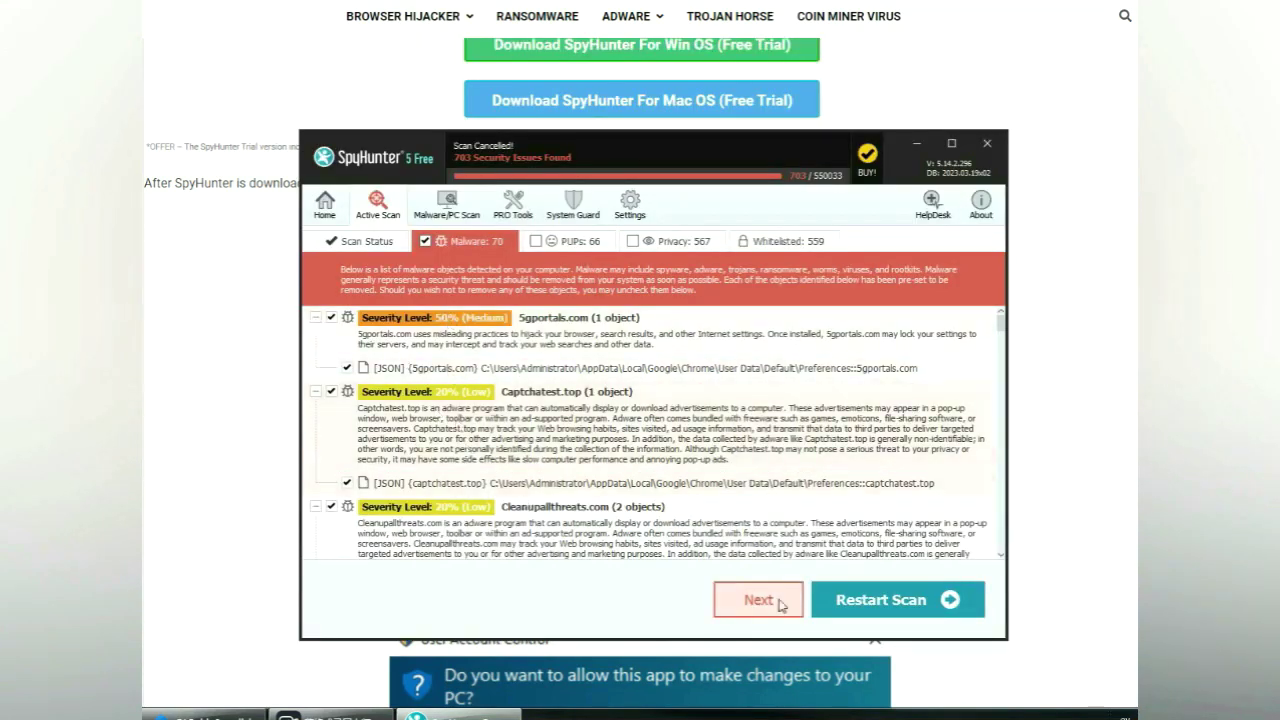
left_click(758, 600)
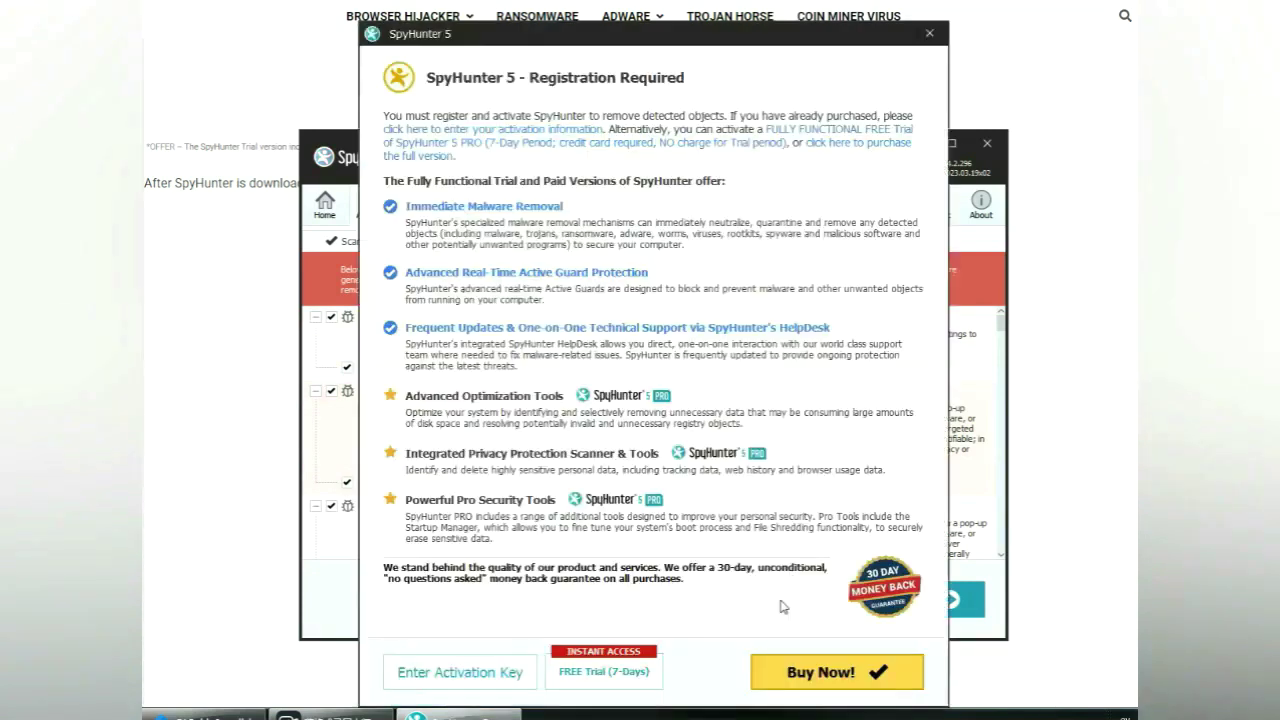
left_click(604, 672)
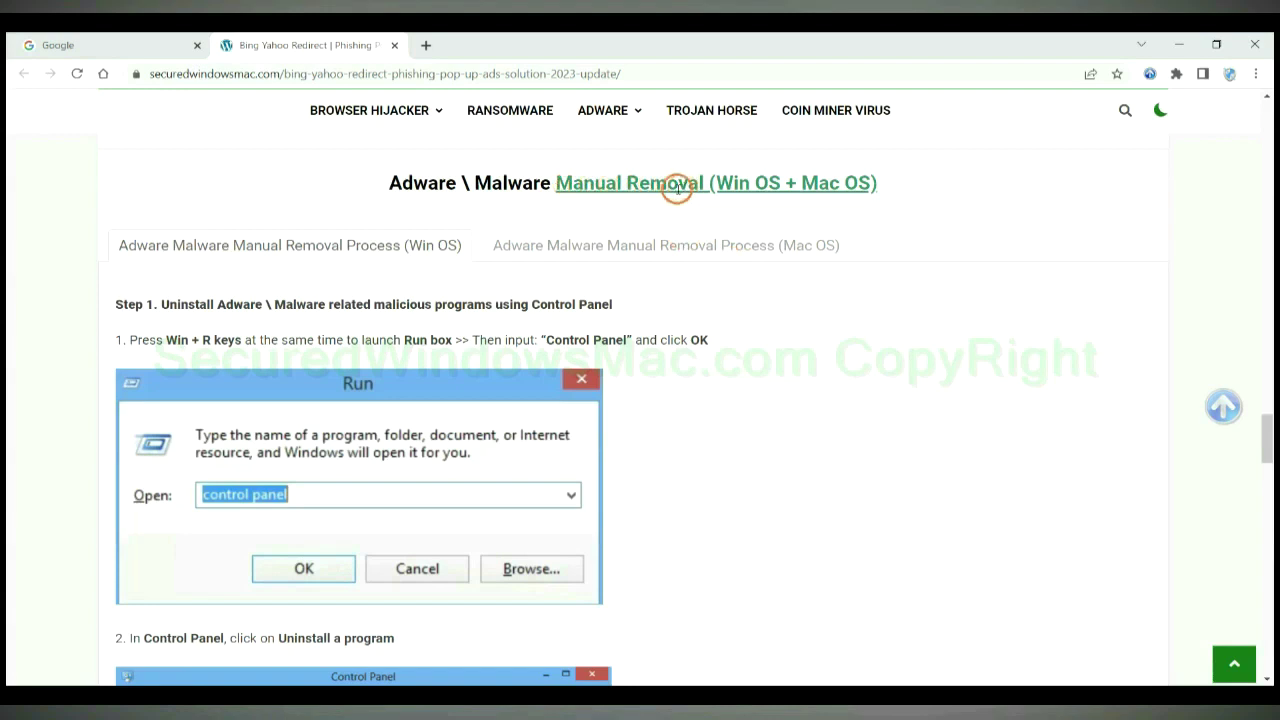
Highlight Win OS, then Mac, in the Manual Removal heading and show the Mac OS removal steps
left_click_drag(715, 184, 773, 184)
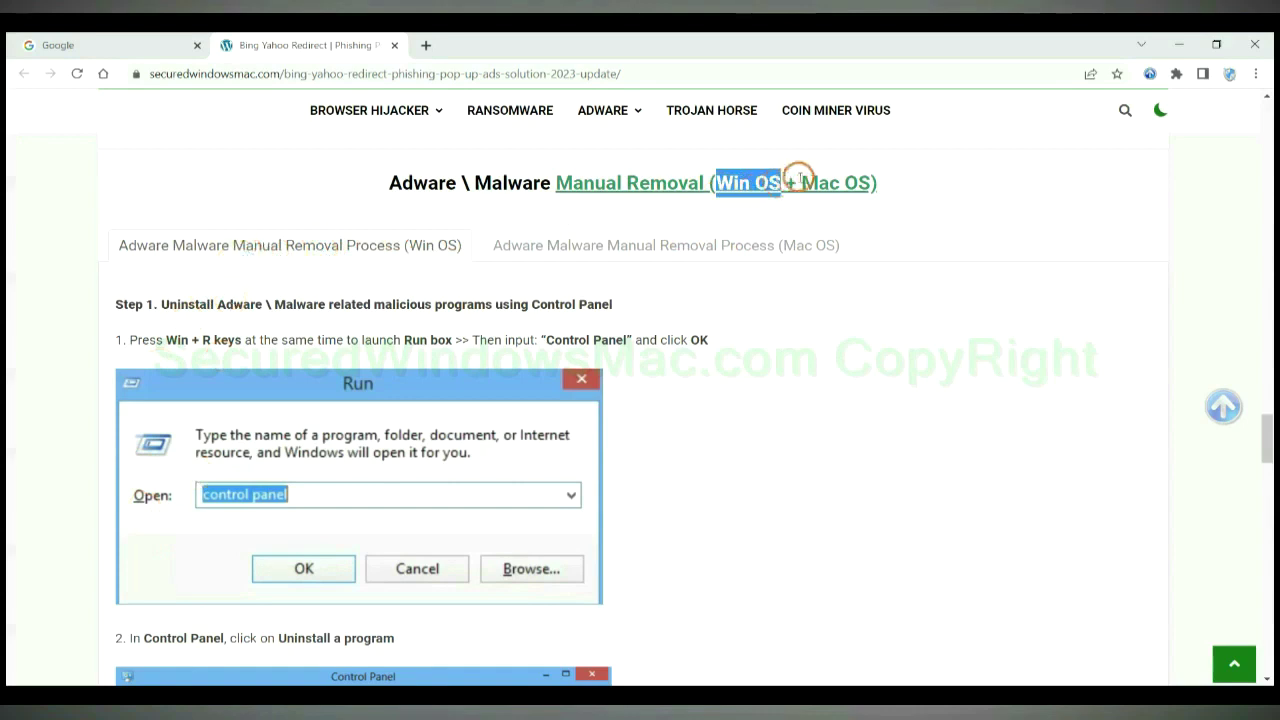
left_click_drag(801, 183, 871, 182)
left_click(654, 243)
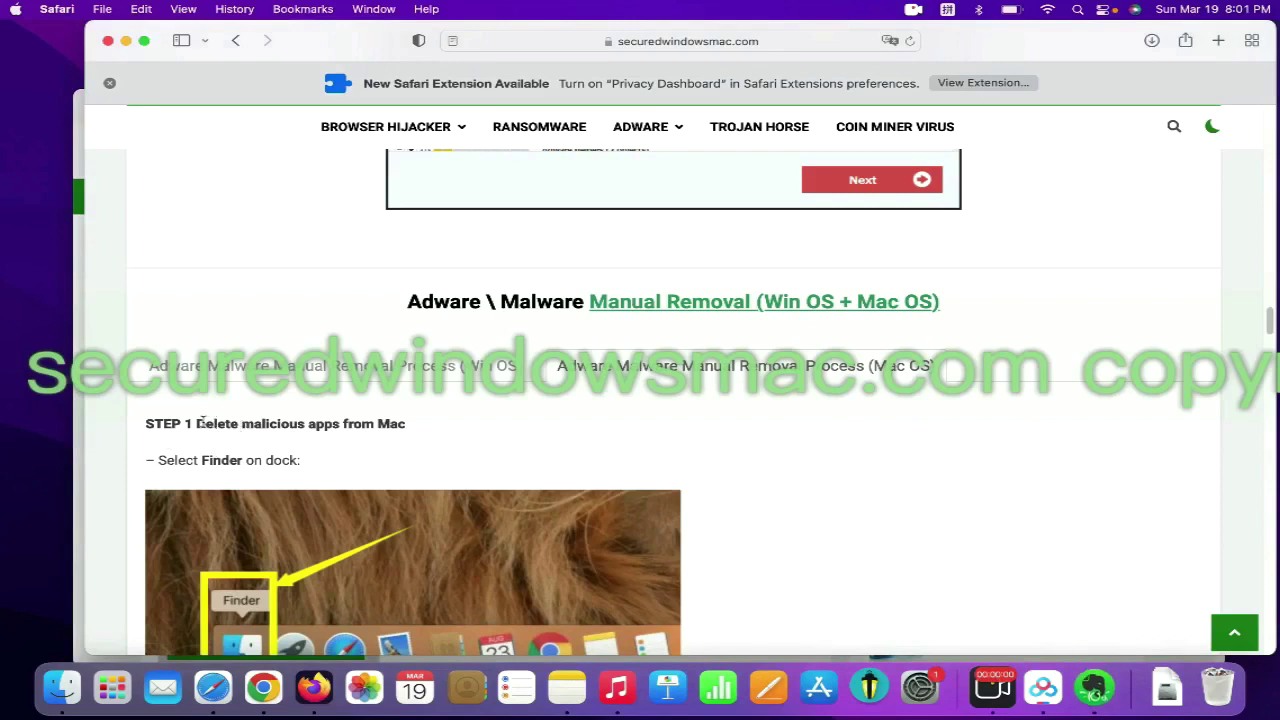
Move the BeeCut app from Finder's Applications folder to the Trash
left_click_drag(198, 424, 338, 424)
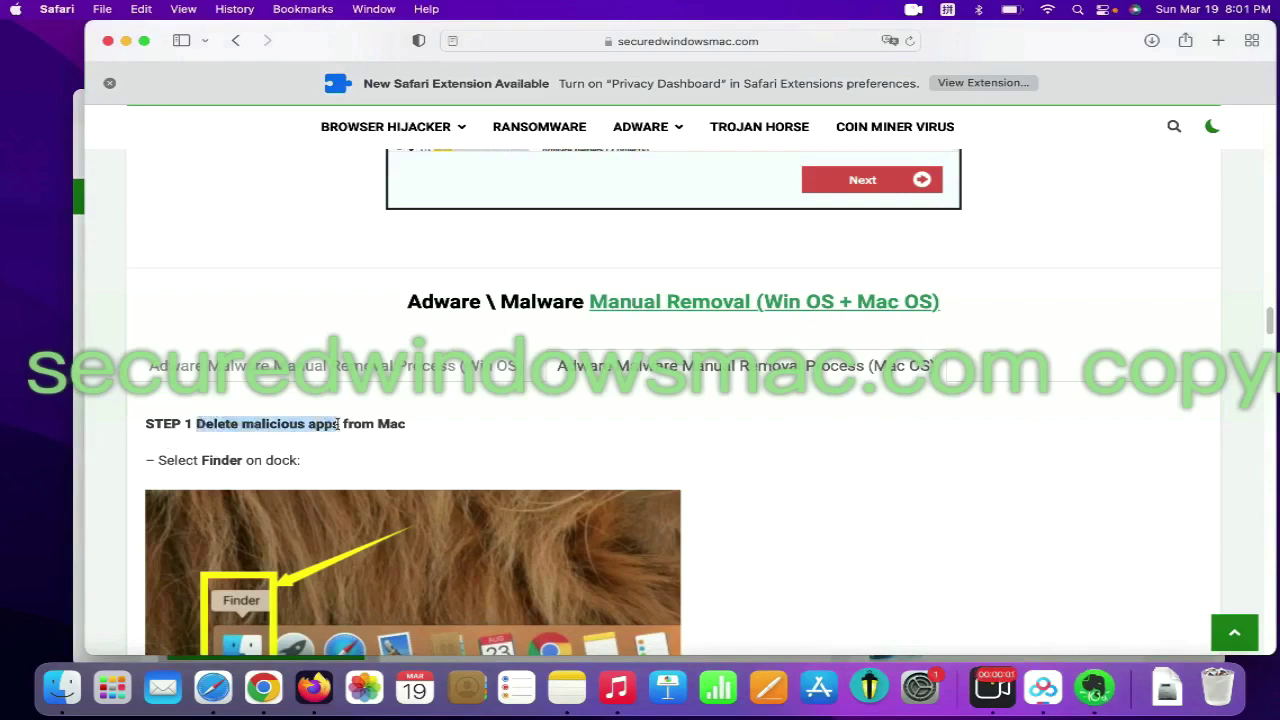
left_click(886, 444)
scroll(1273, 308, "down", 5)
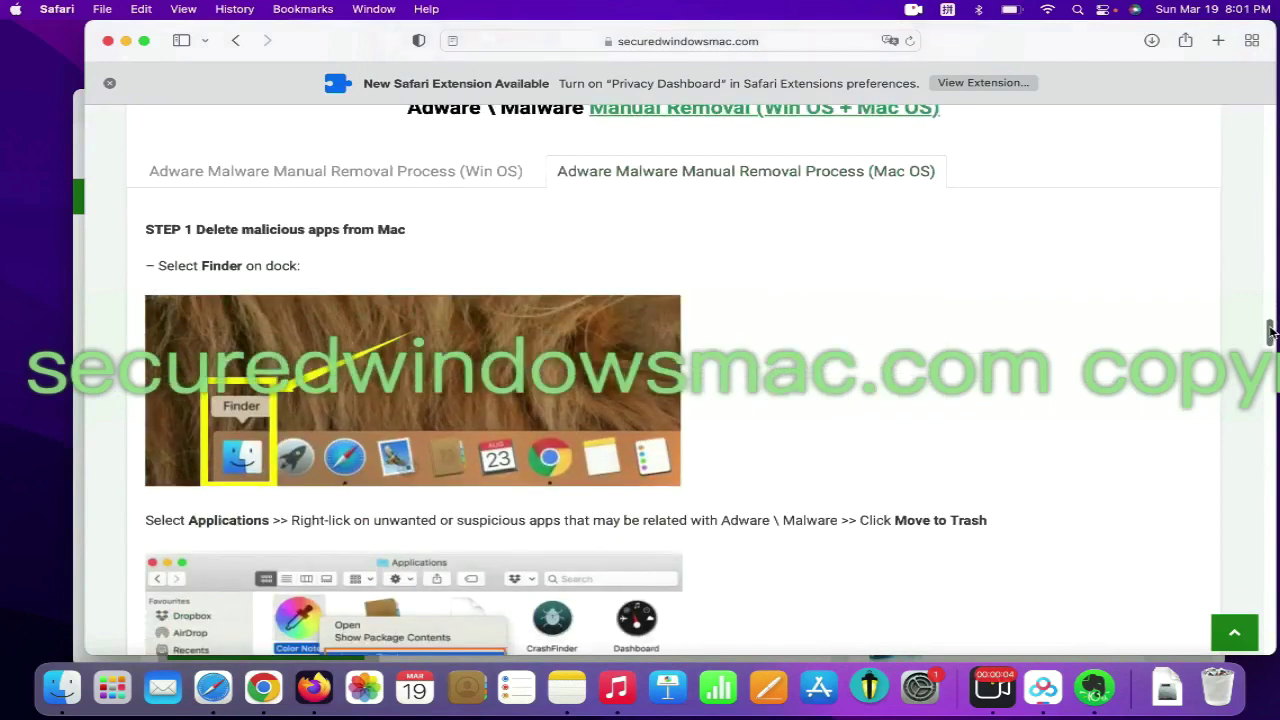
left_click(1277, 320)
left_click(70, 690)
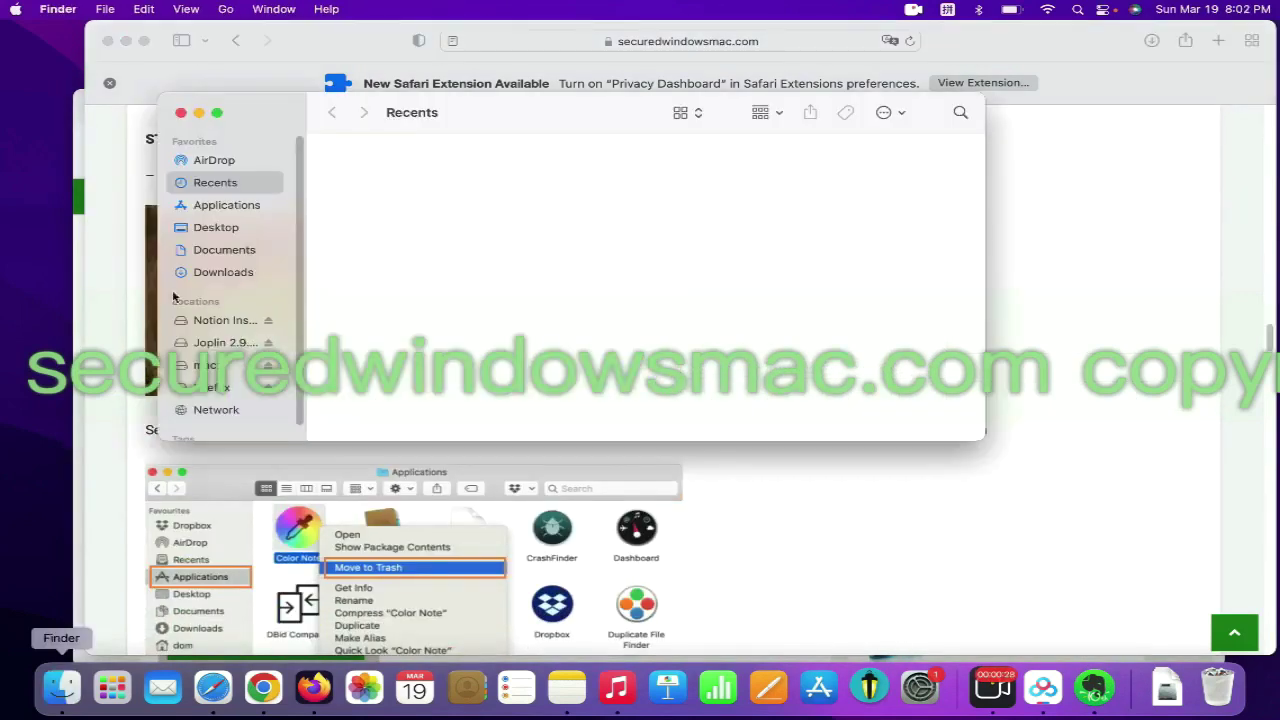
left_click(210, 202)
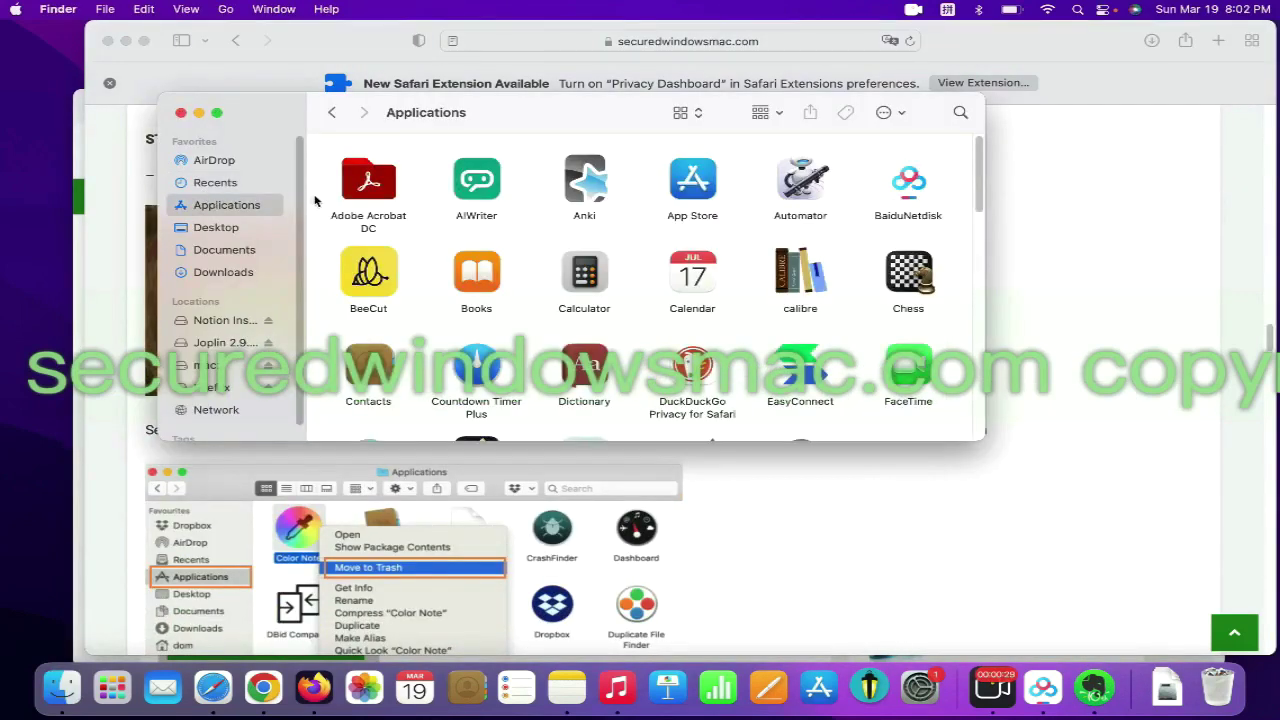
right_click(362, 258)
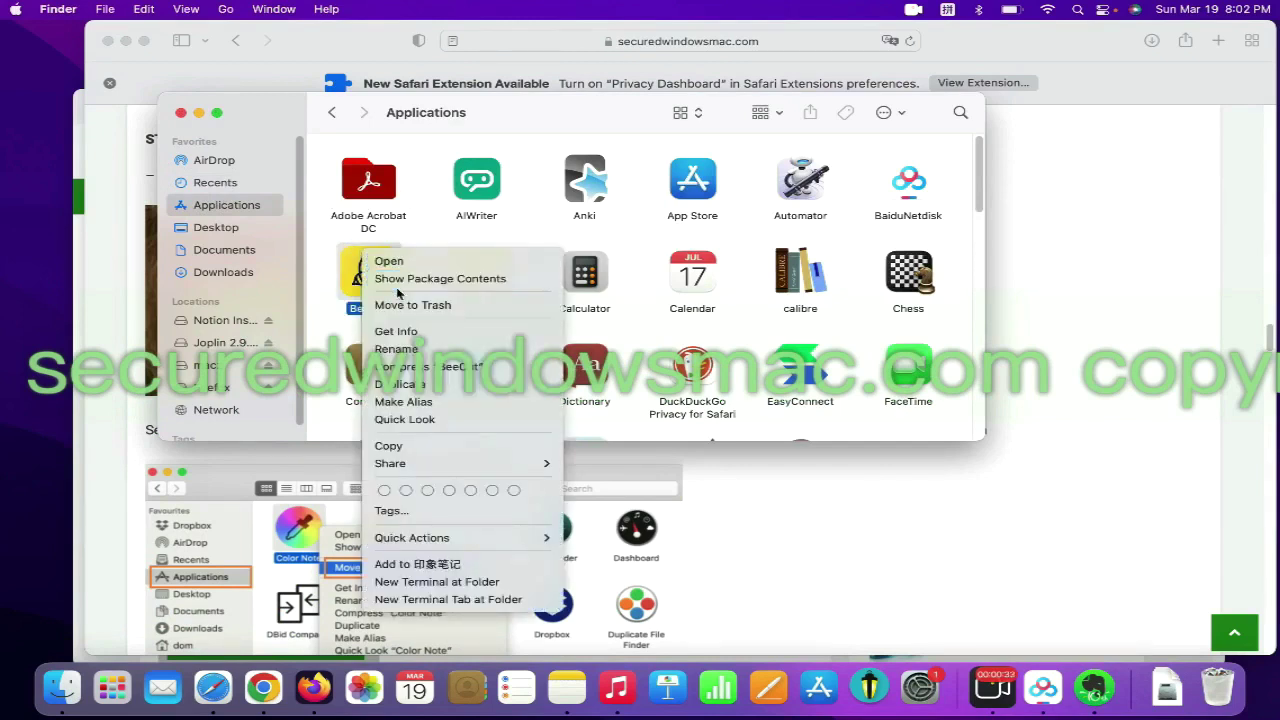
left_click(1048, 248)
Empty the Trash from its Dock icon
scroll(1048, 248, "down", 5)
right_click(1217, 686)
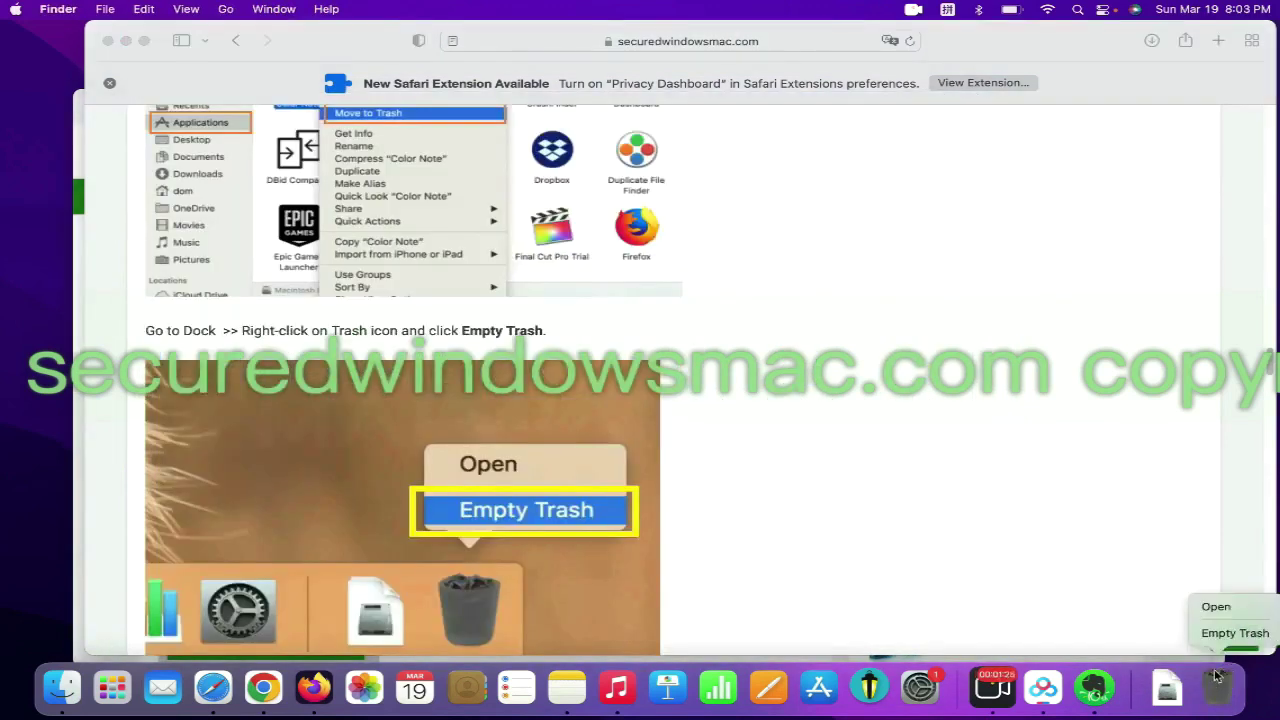
left_click(1228, 634)
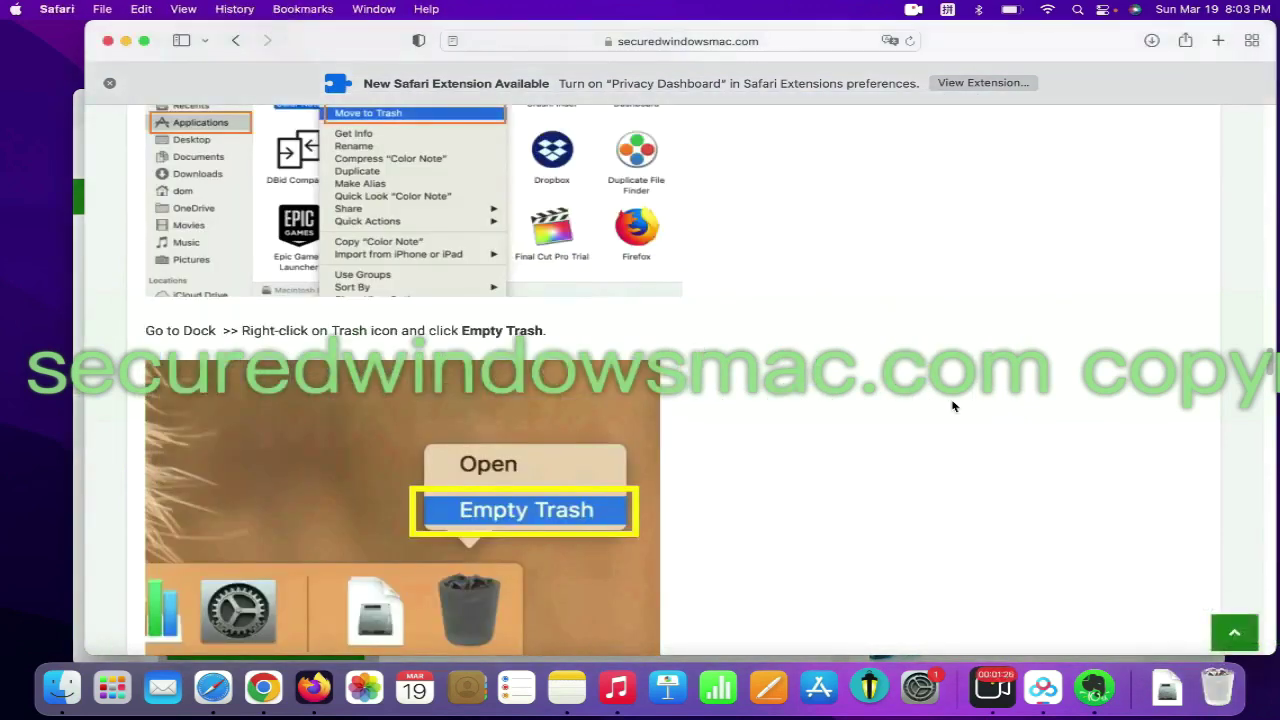
Review Safari's Extensions preferences, listing Privacy Dashboard and Privacy Protection, then bring up a Chrome window
scroll(1270, 370, "down", 5)
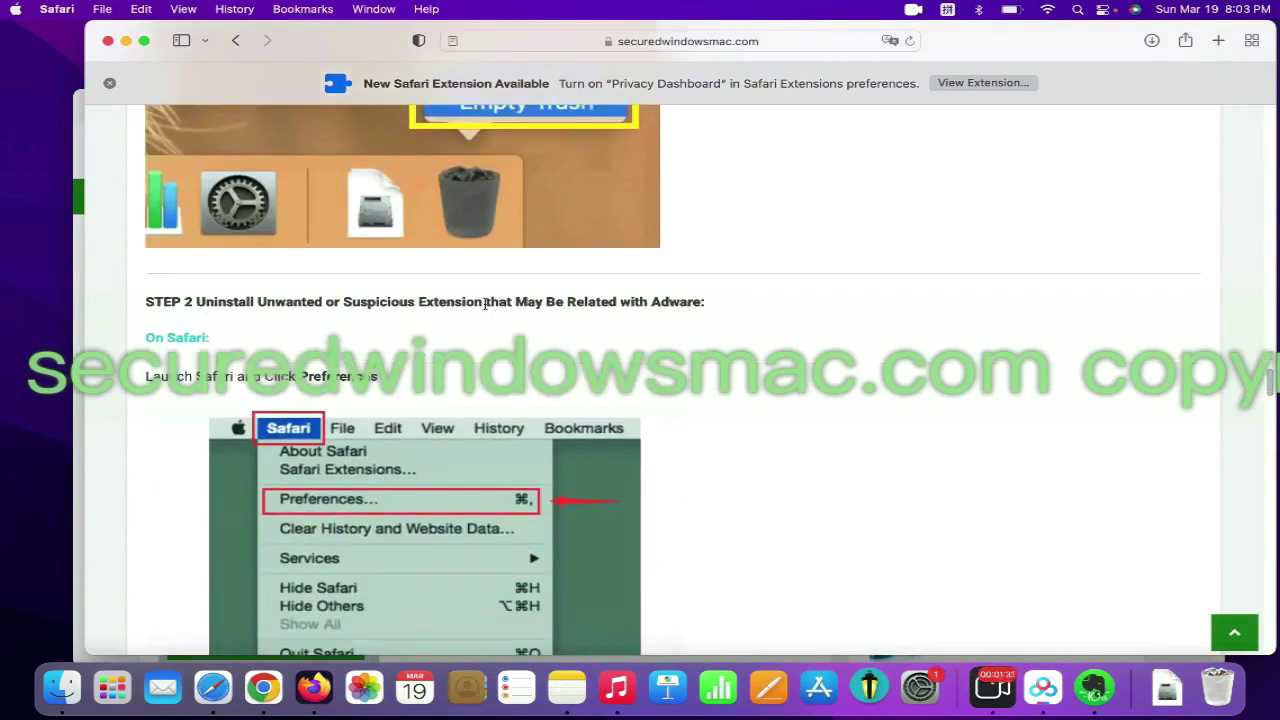
left_click_drag(485, 303, 213, 299)
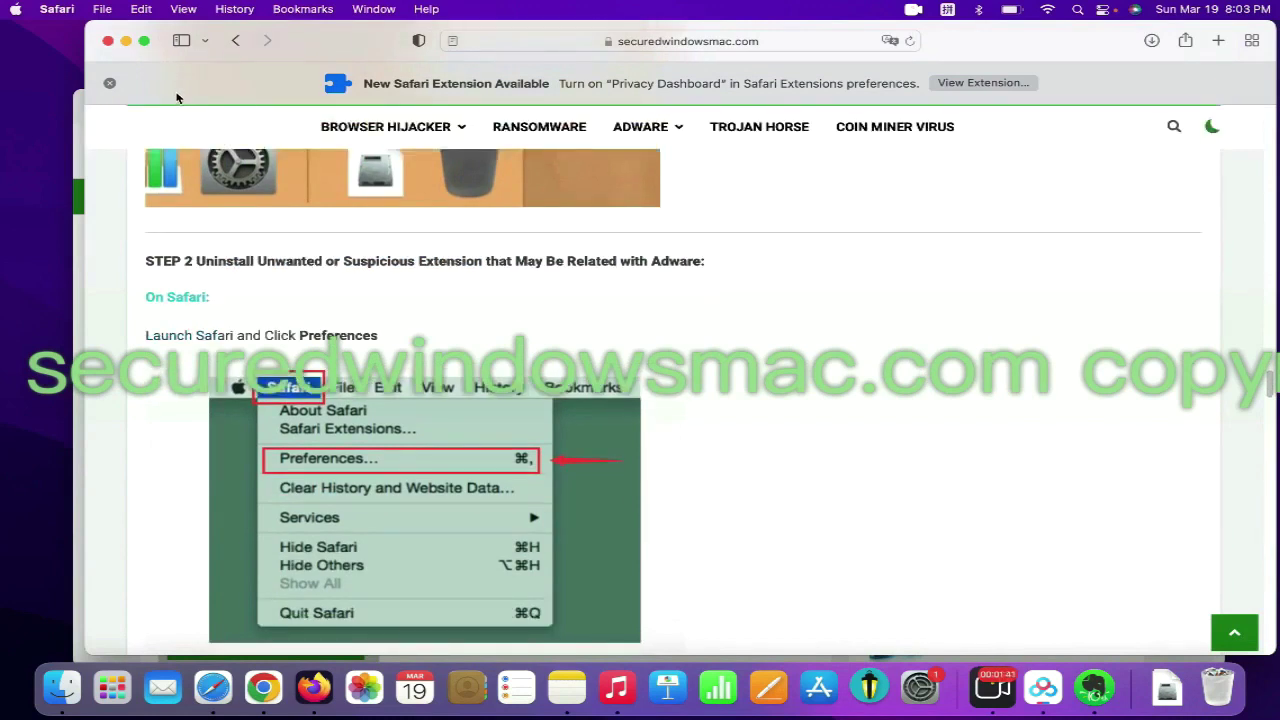
left_click(62, 12)
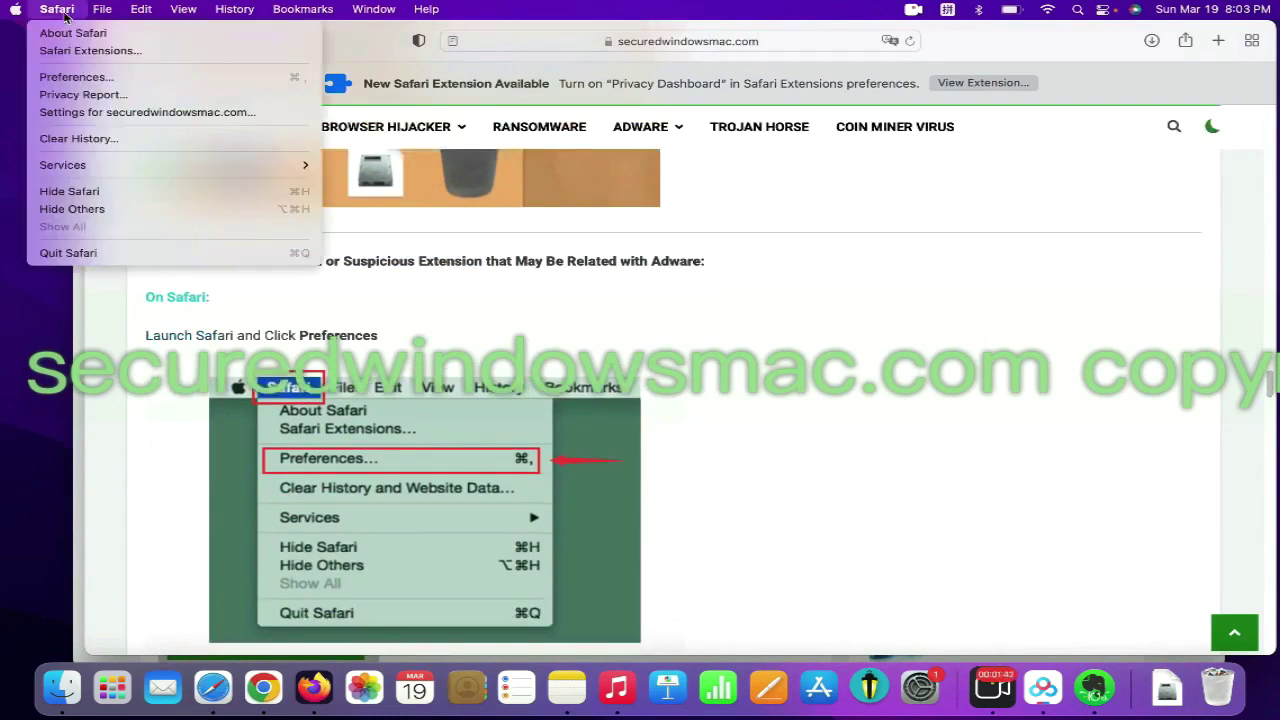
left_click(96, 77)
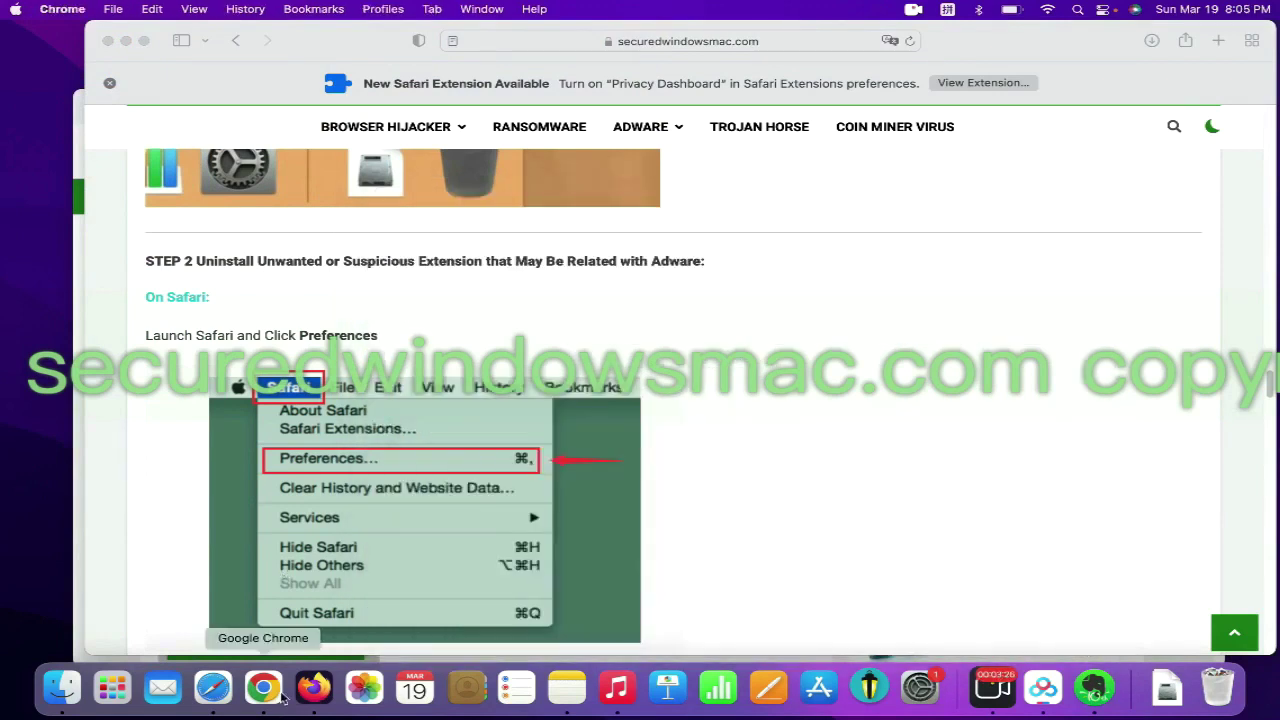
left_click(283, 697)
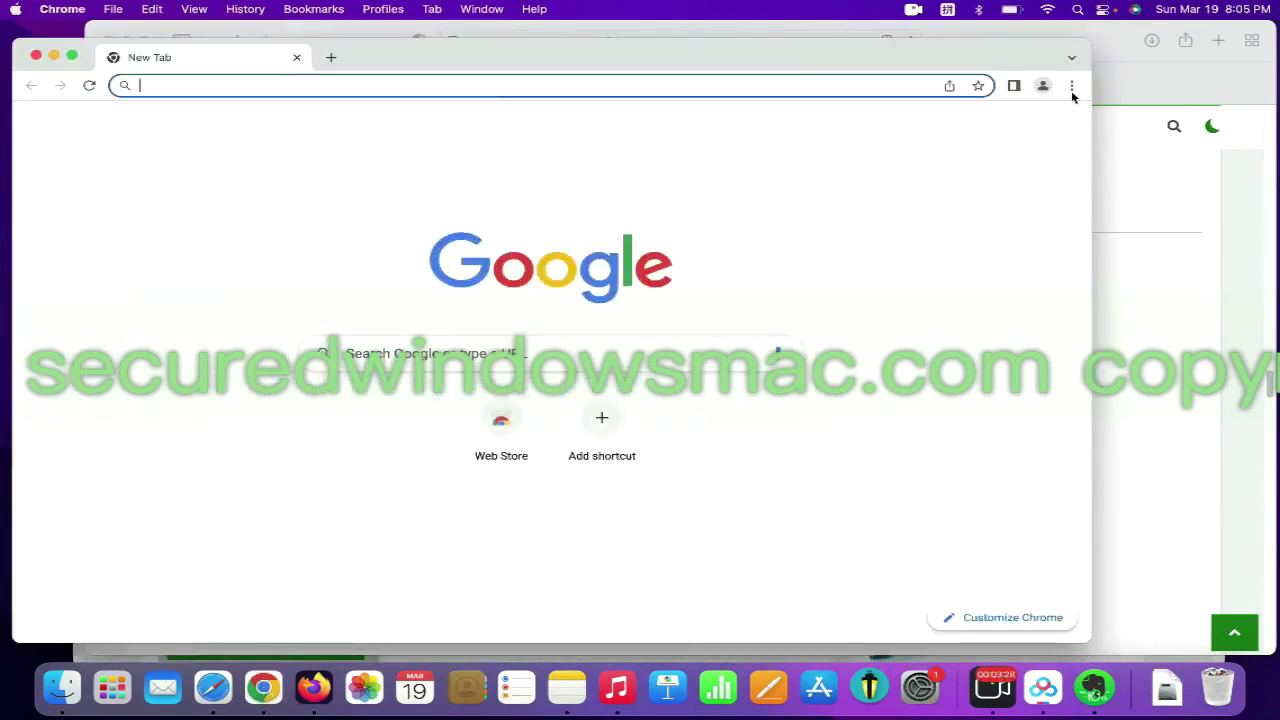
Remove the Netflix Party is now Teleparty extension from Chrome's Extensions page
left_click(1071, 86)
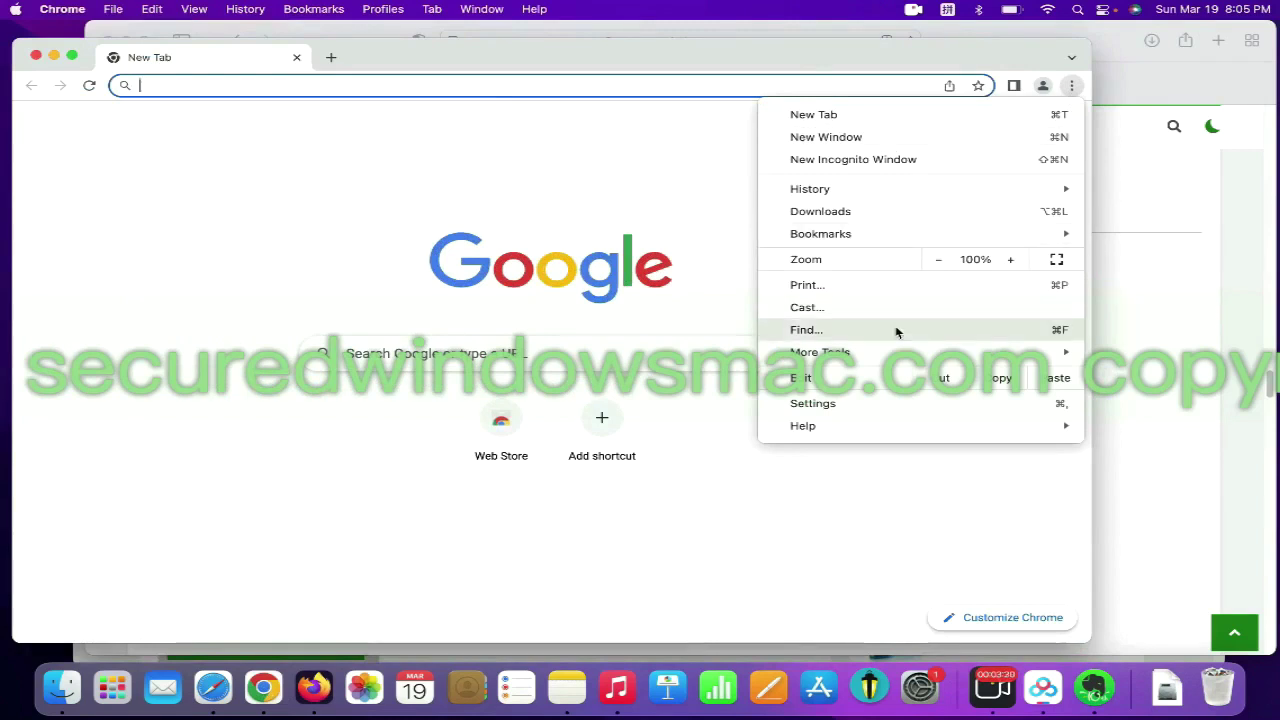
mouse_move(895, 363)
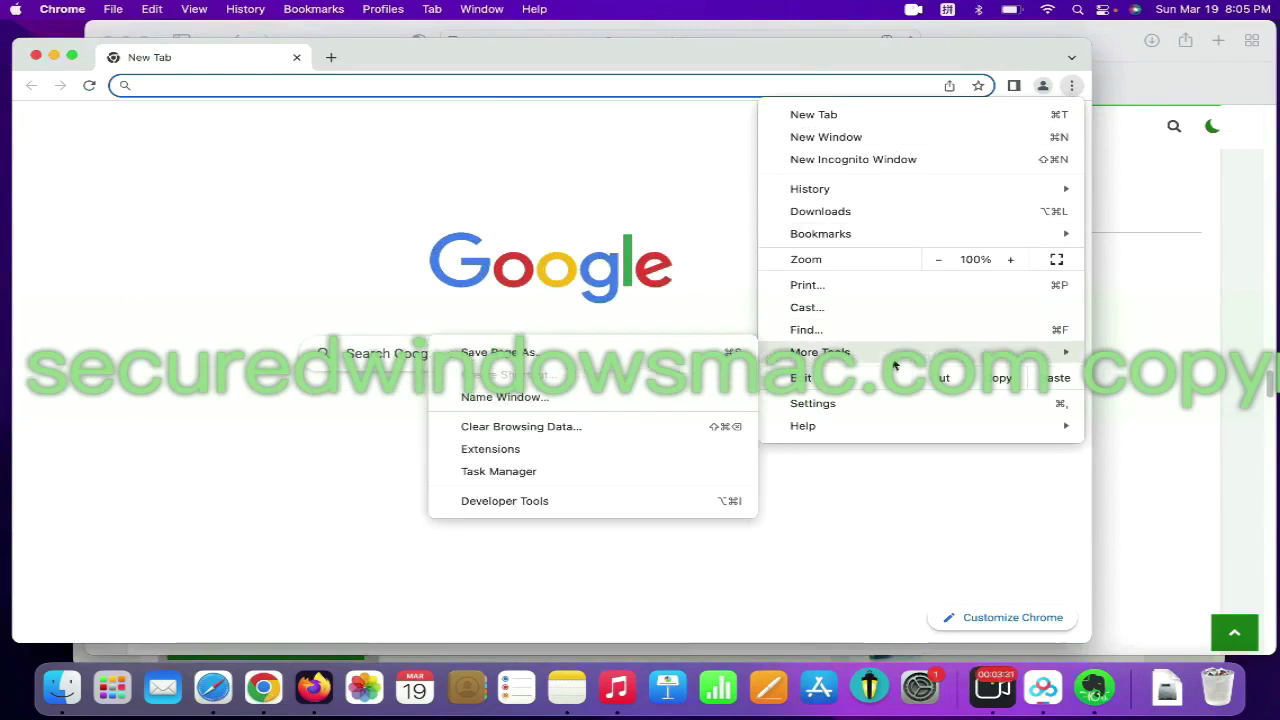
left_click(588, 444)
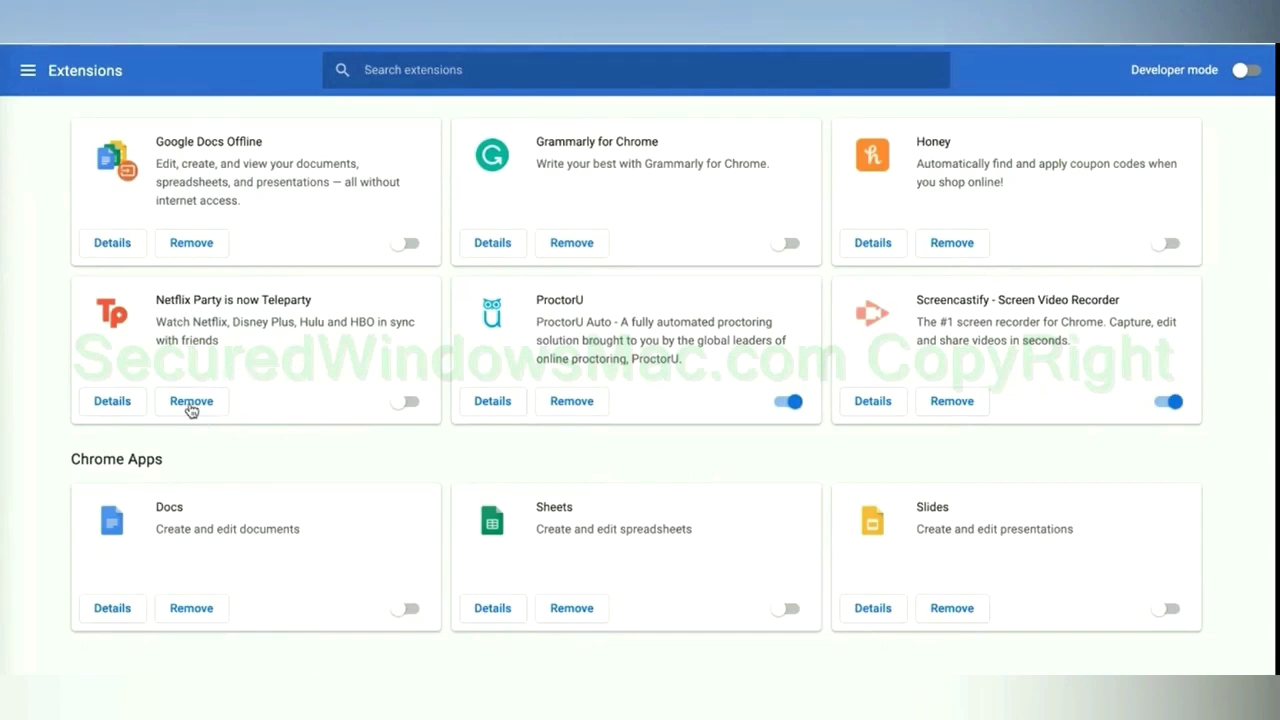
left_click(191, 401)
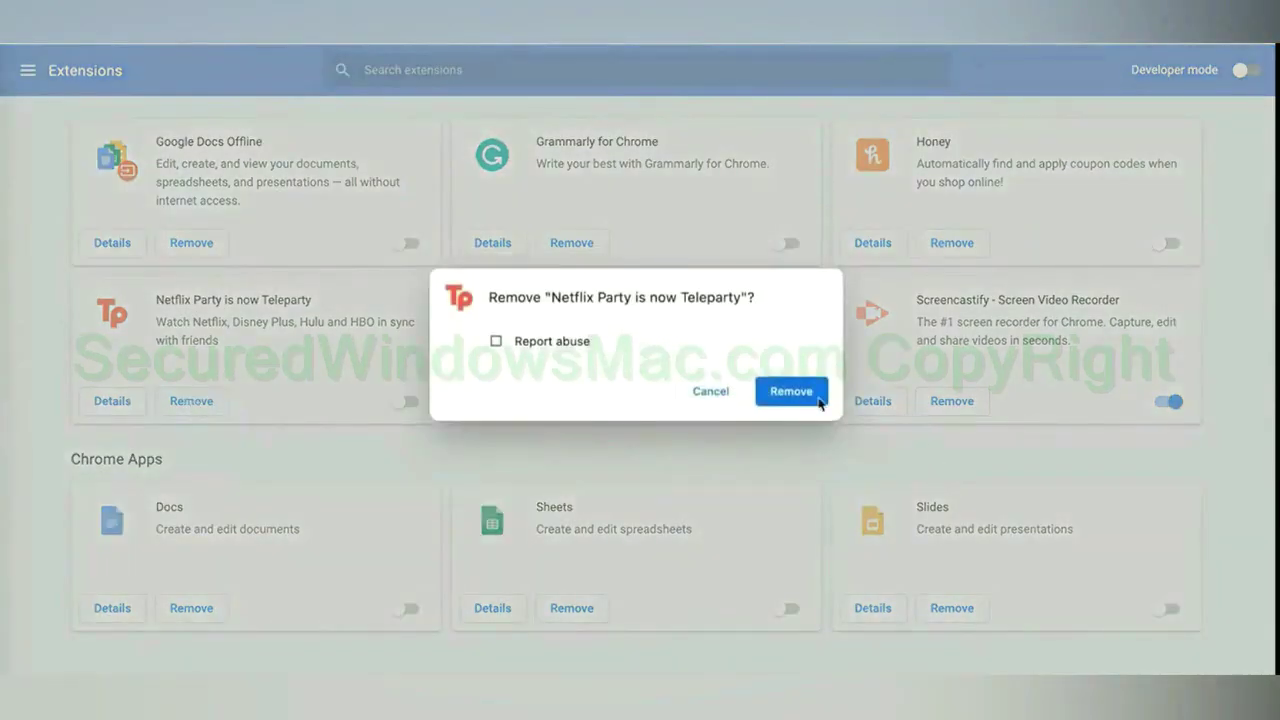
left_click(791, 391)
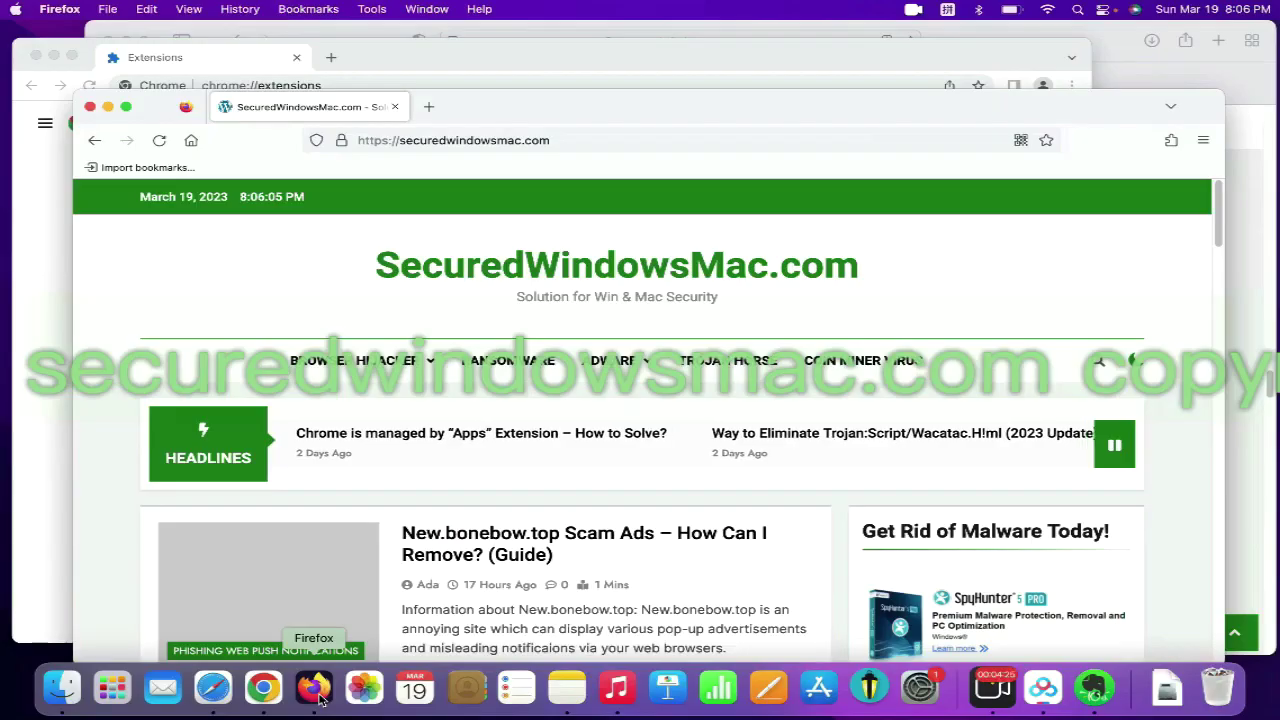
Bring up removal options for Presearch.com Search Extension in Firefox's add-ons manager
left_click(1170, 140)
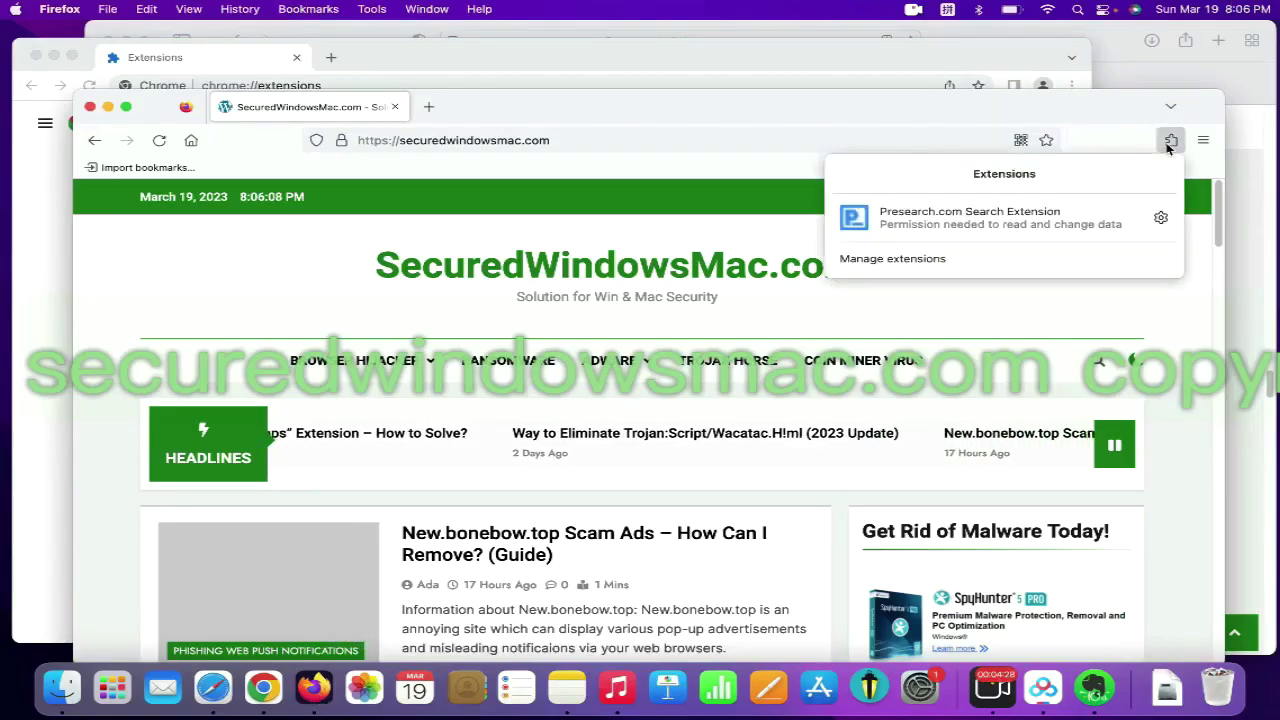
left_click(964, 254)
left_click(884, 346)
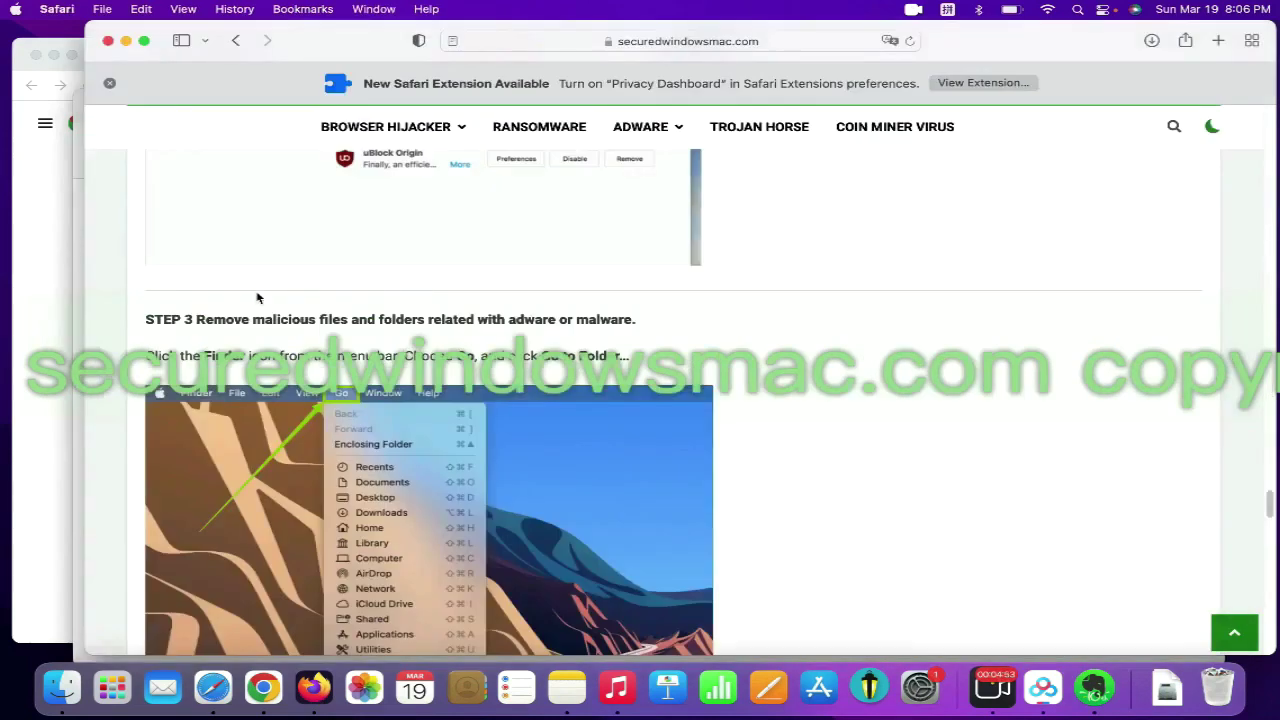
Go to the /Library/LaunchAgents/ folder in Finder via Go to Folder
left_click_drag(347, 319, 244, 316)
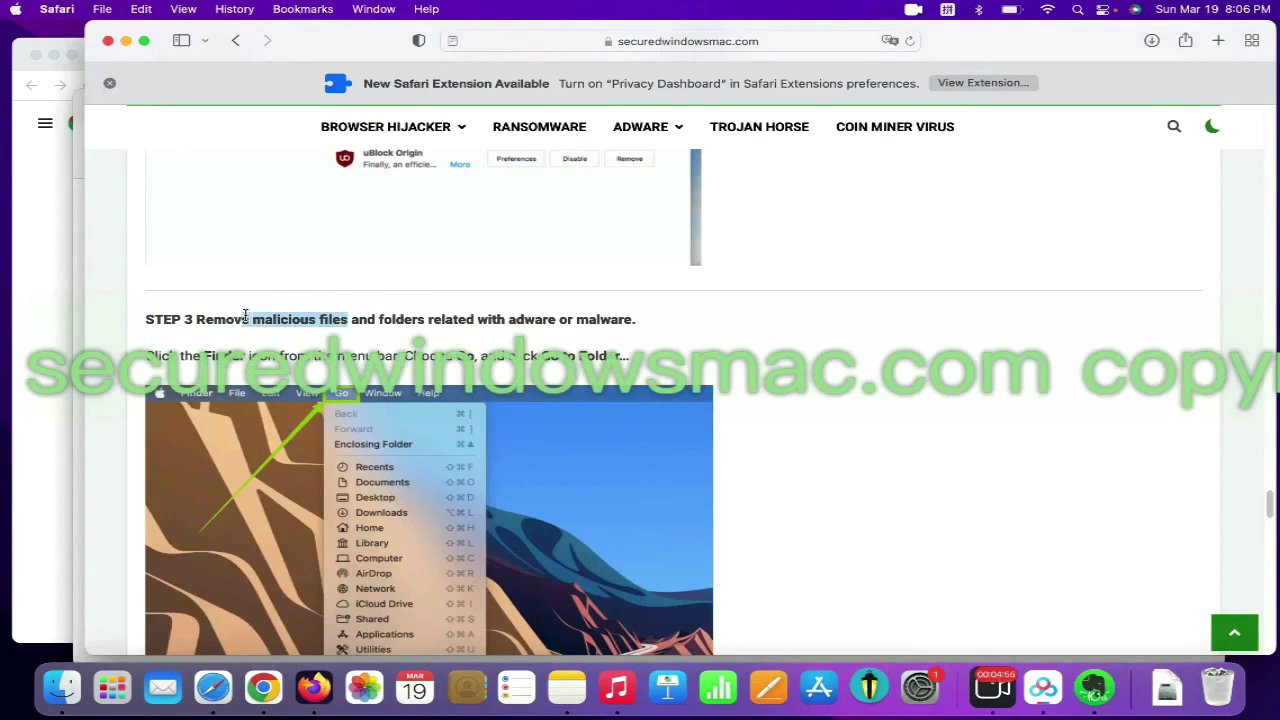
left_click(349, 322)
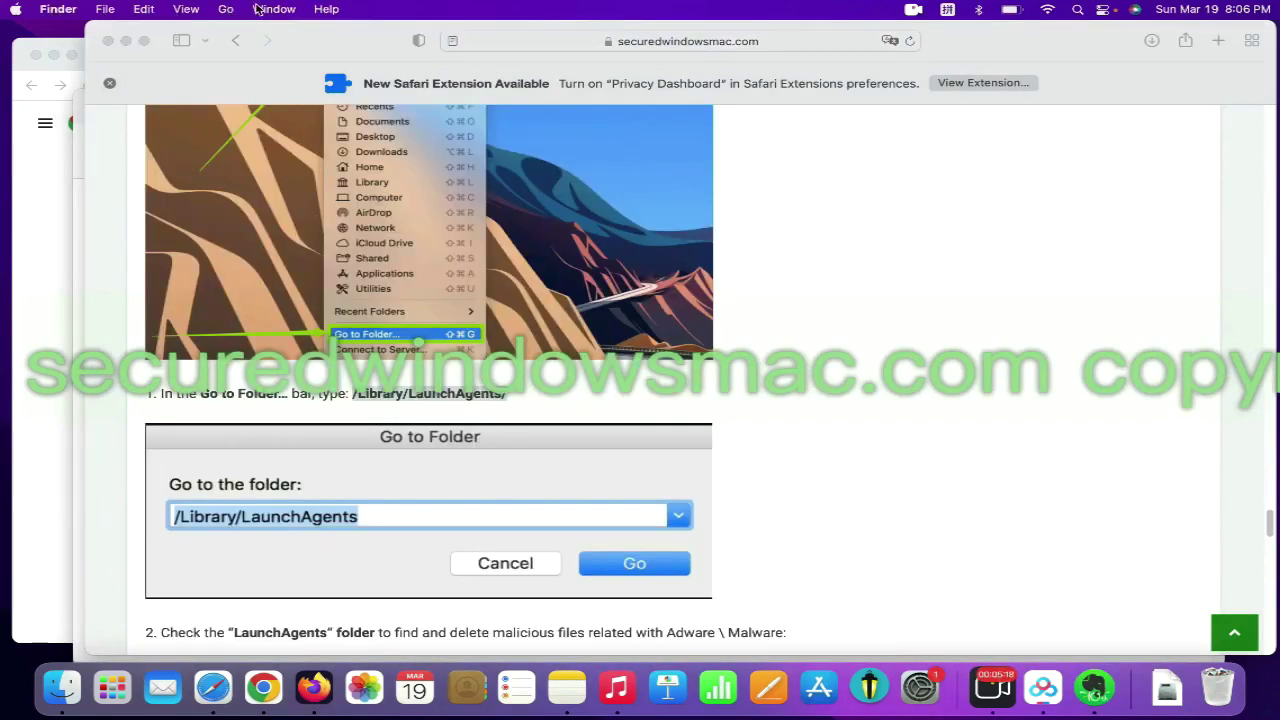
left_click(228, 9)
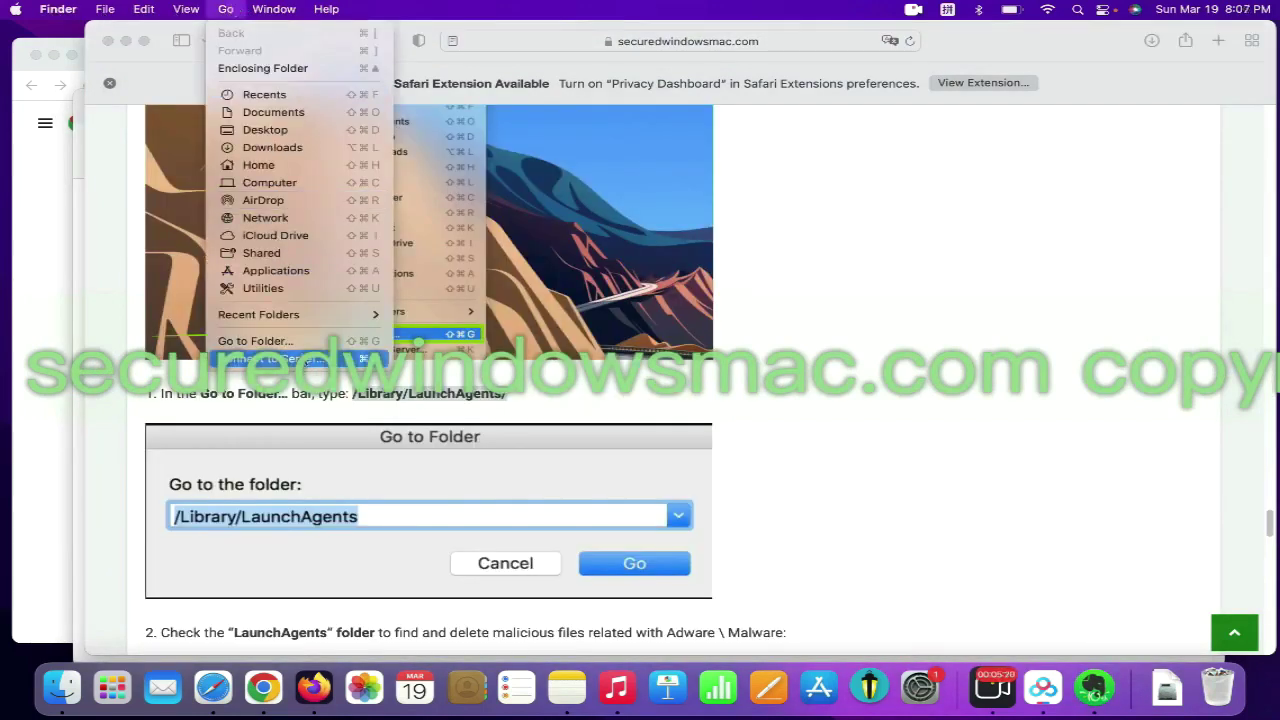
left_click(305, 347)
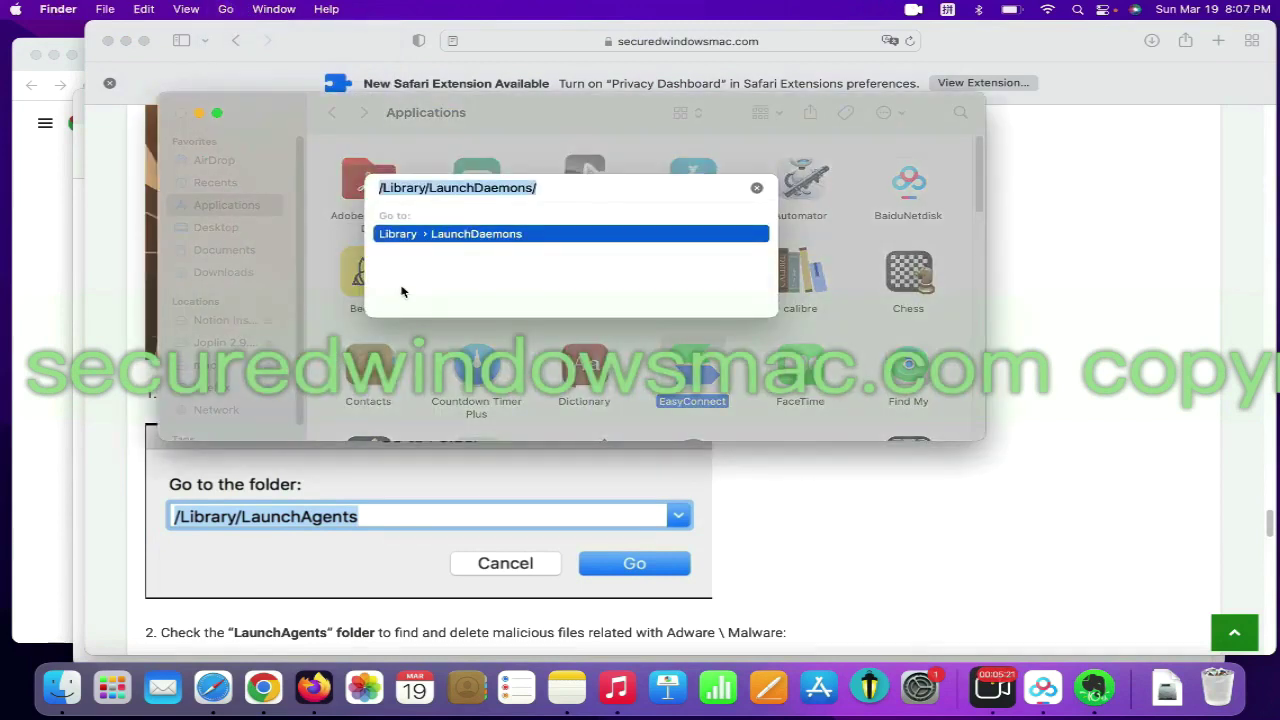
type("/Library/LaunchAgents/")
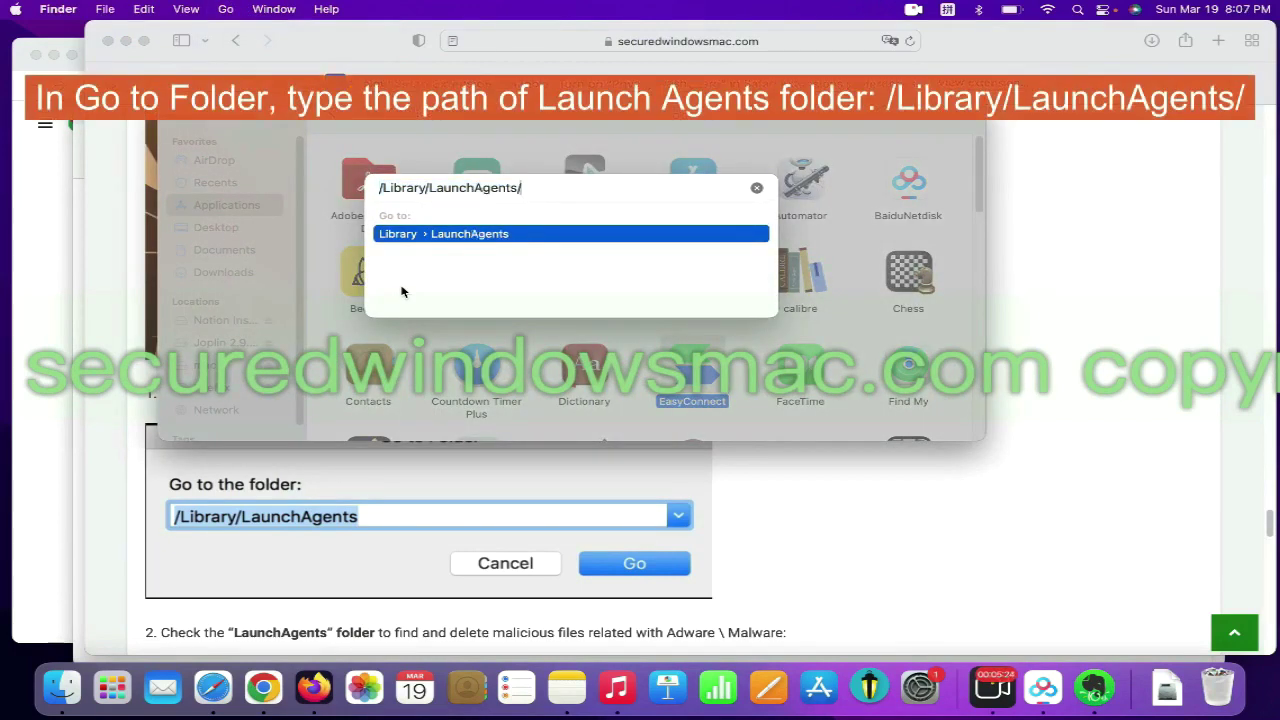
key("Return")
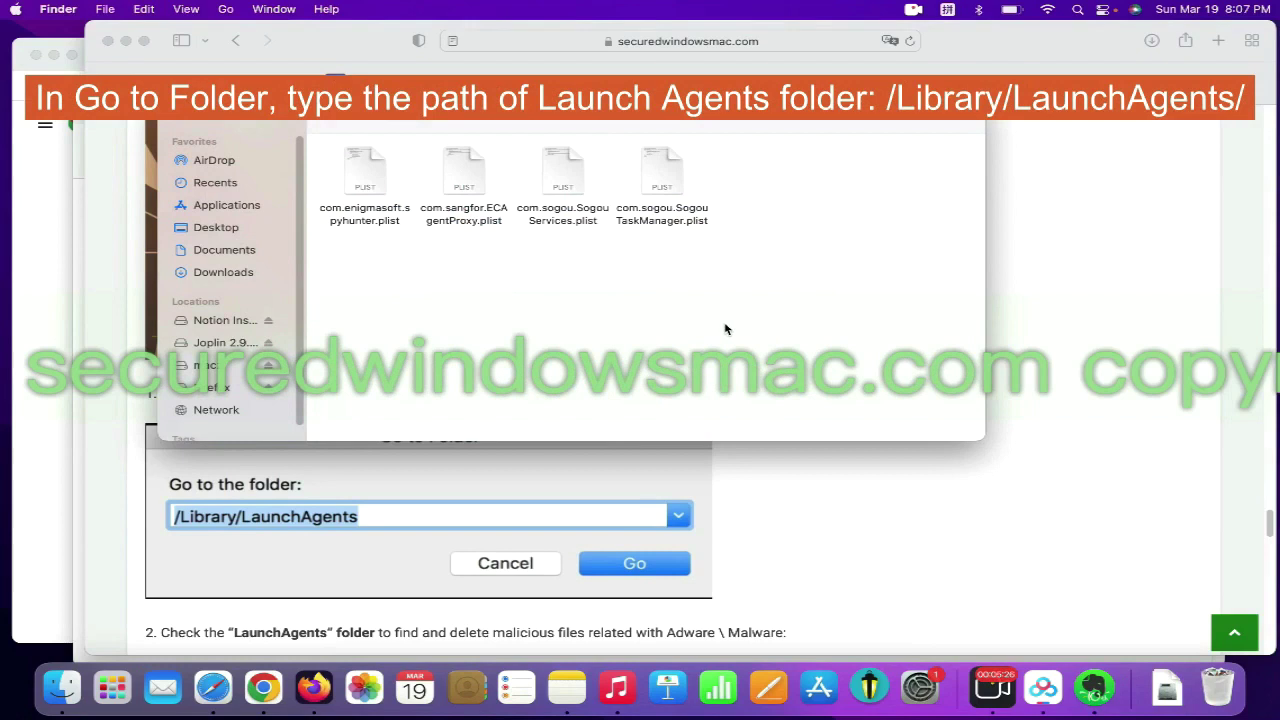
Move com.enigmasoft.spyhunter.plist to the Trash and return to the Safari guide
right_click(380, 199)
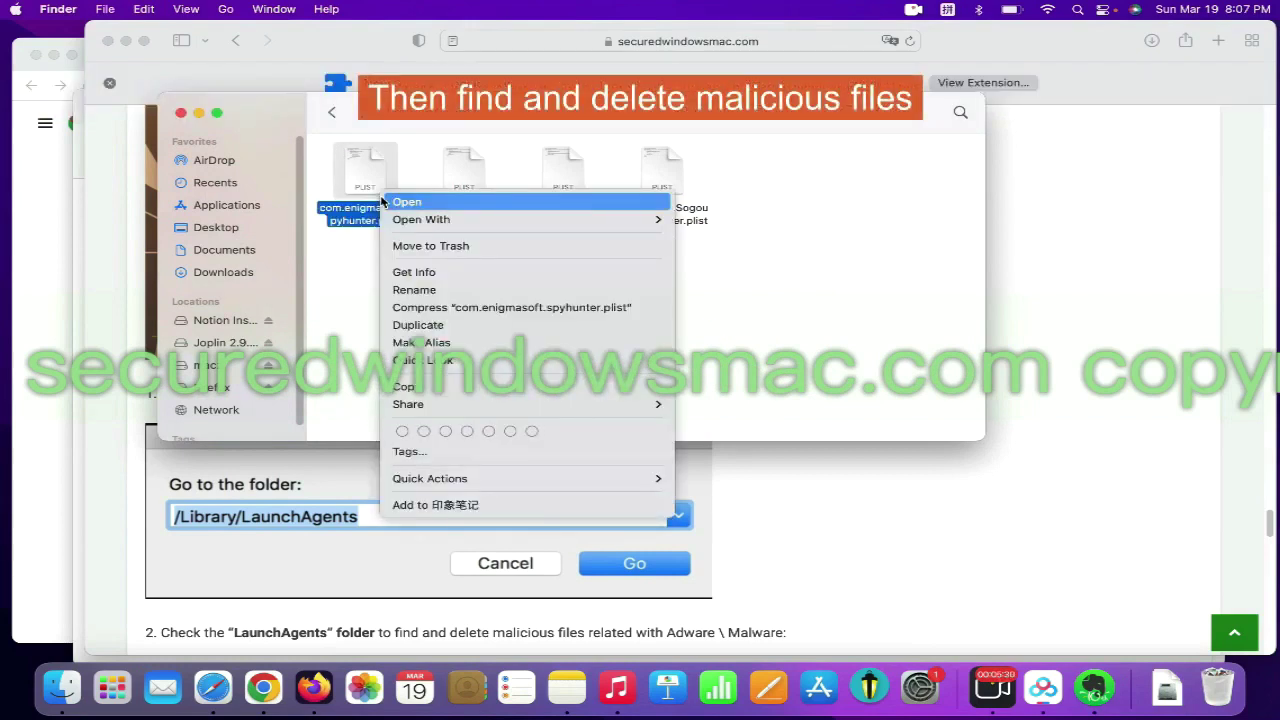
left_click(436, 245)
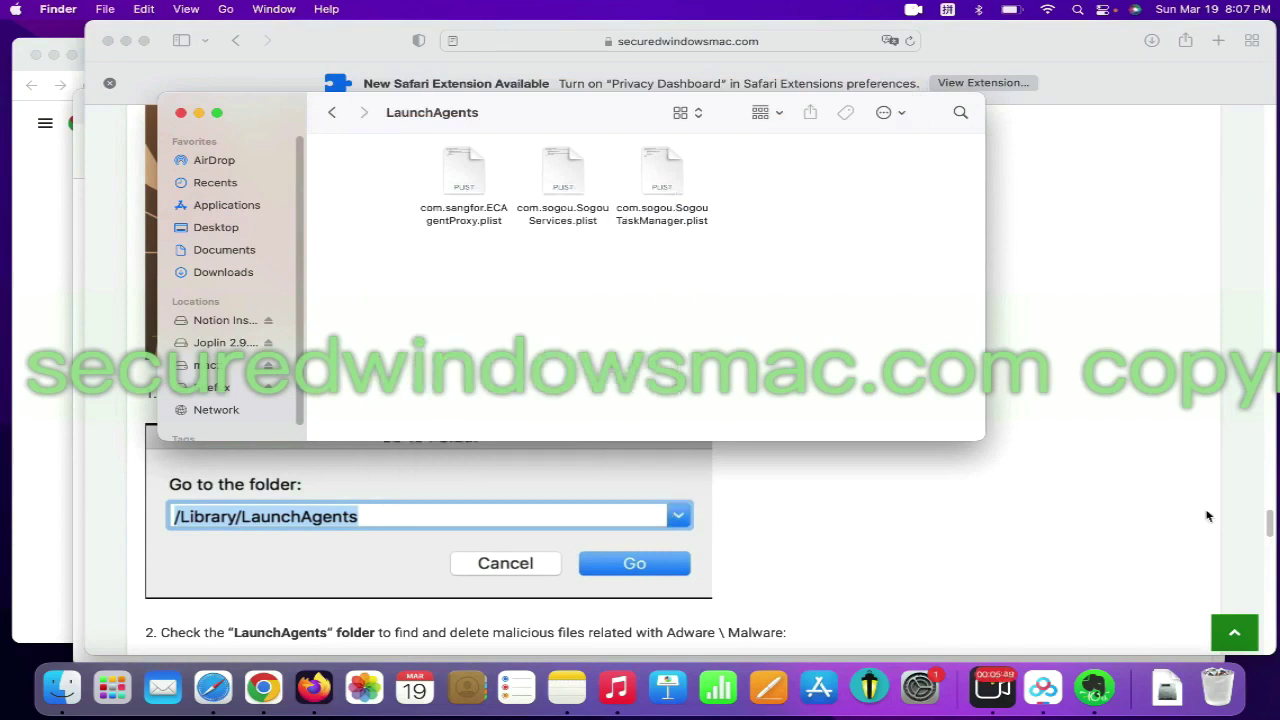
left_click(931, 503)
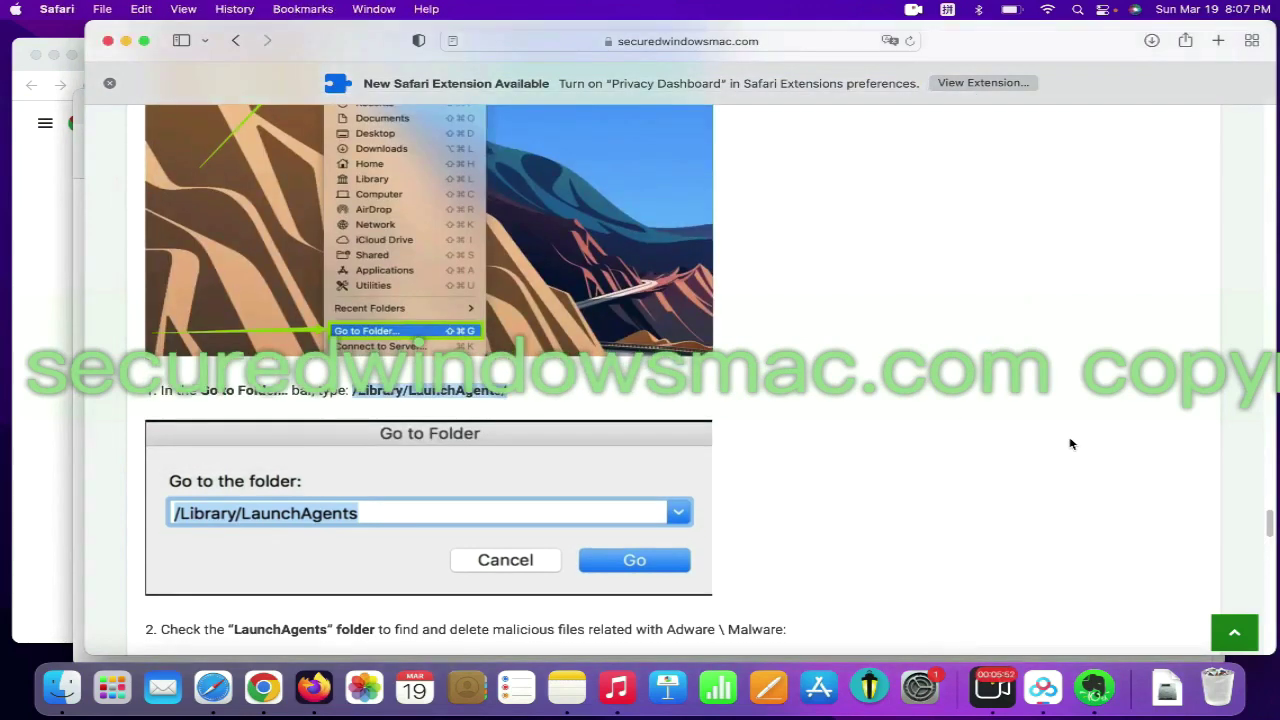
Open ~/Library/Application Support/ in Finder via Go to Folder and right-click the Goldenfrog folder
scroll(1070, 444, "down", 10)
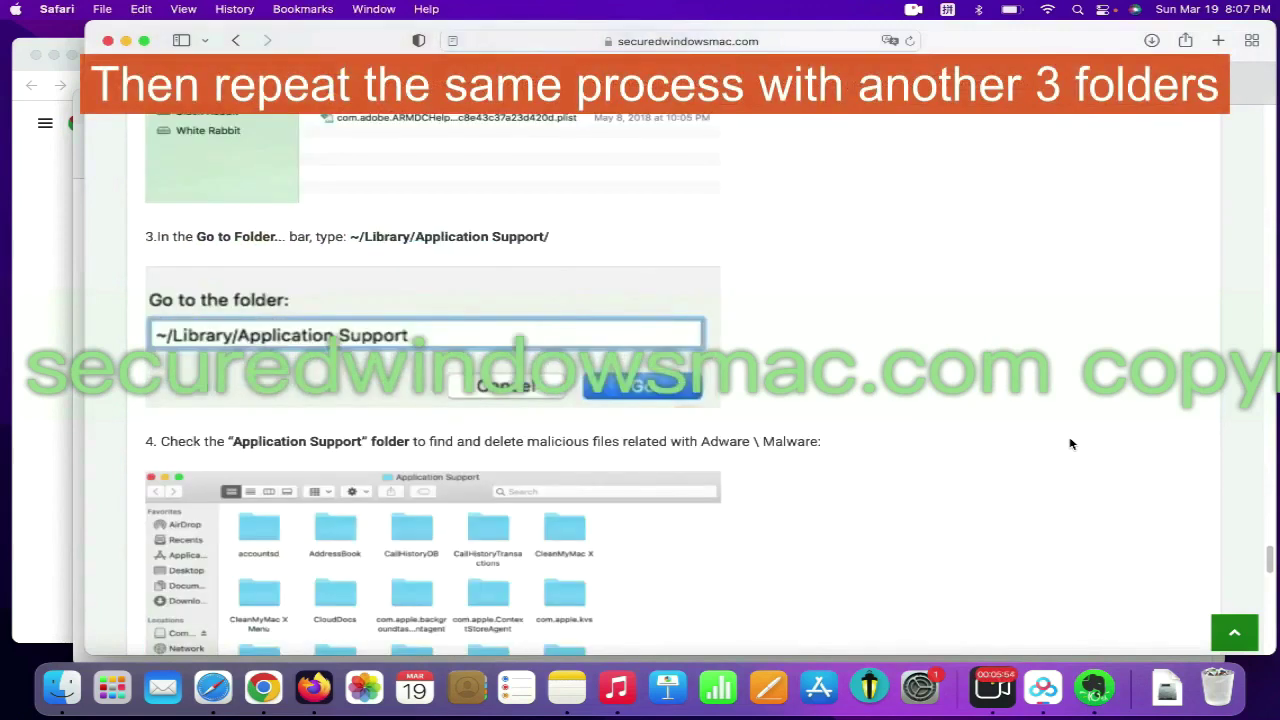
scroll(1070, 444, "down", 1)
left_click_drag(345, 176, 588, 186)
key("super+c")
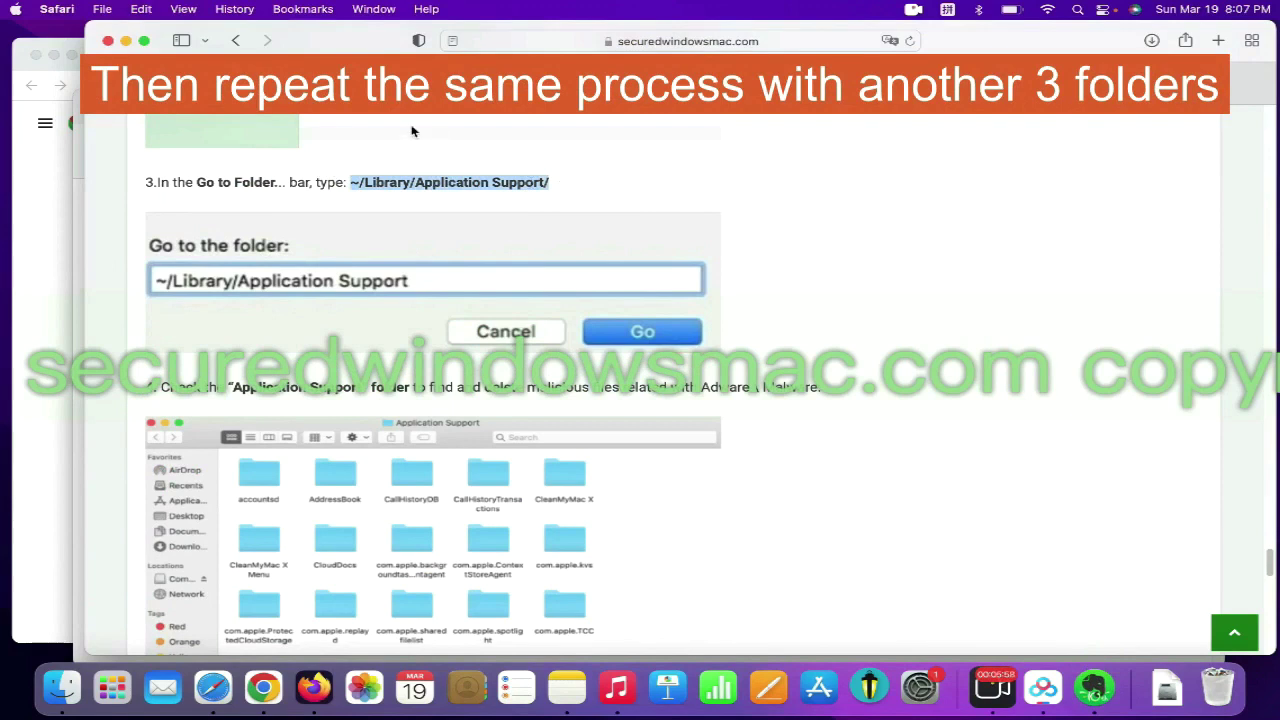
left_click(226, 9)
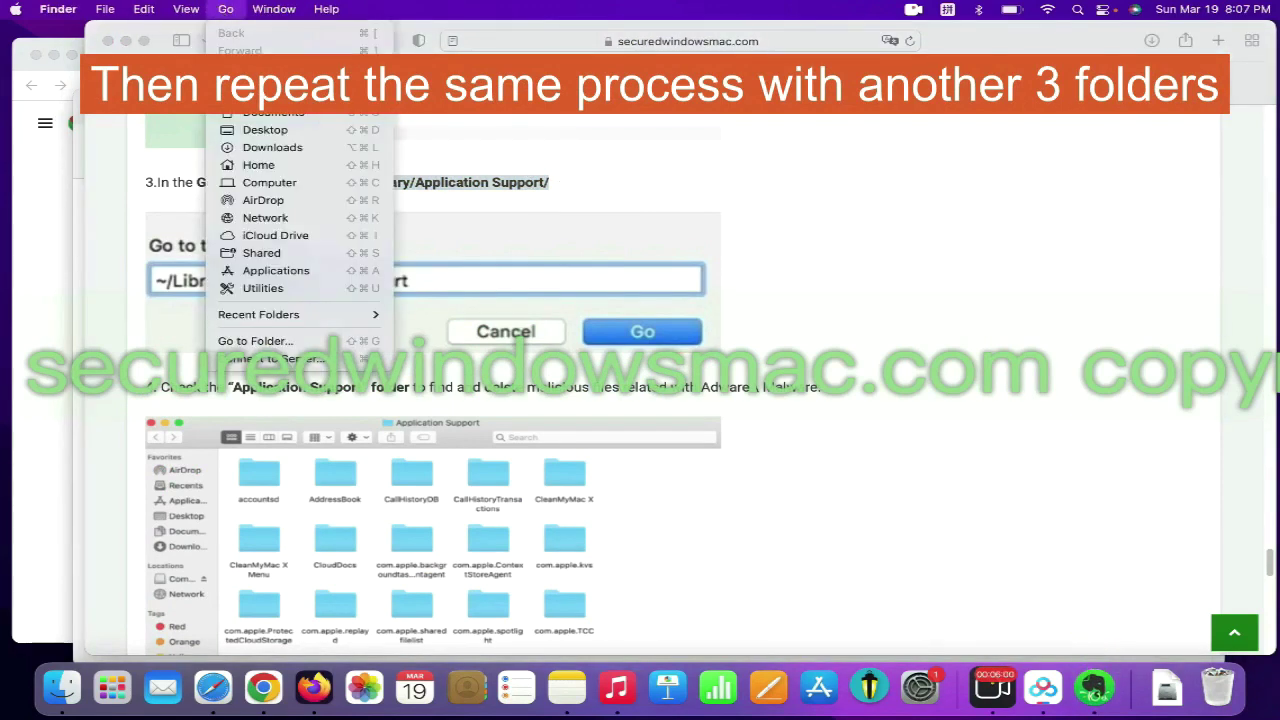
left_click(299, 340)
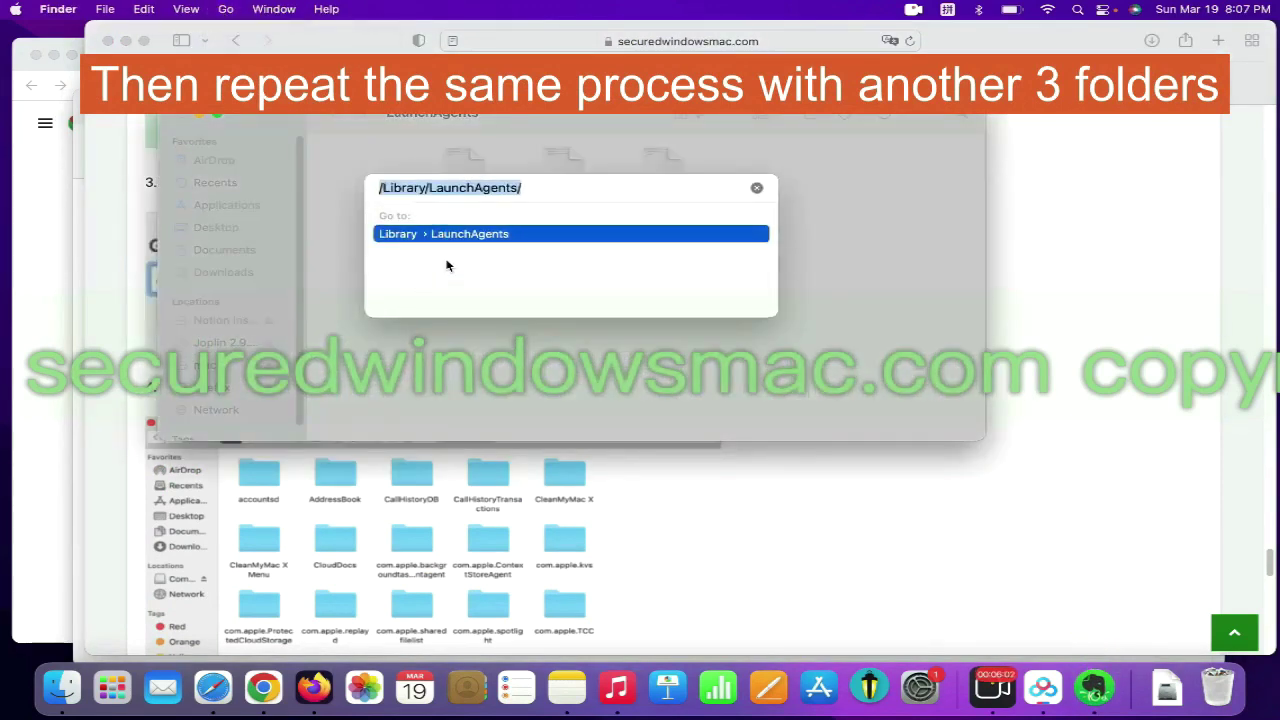
key("super+v")
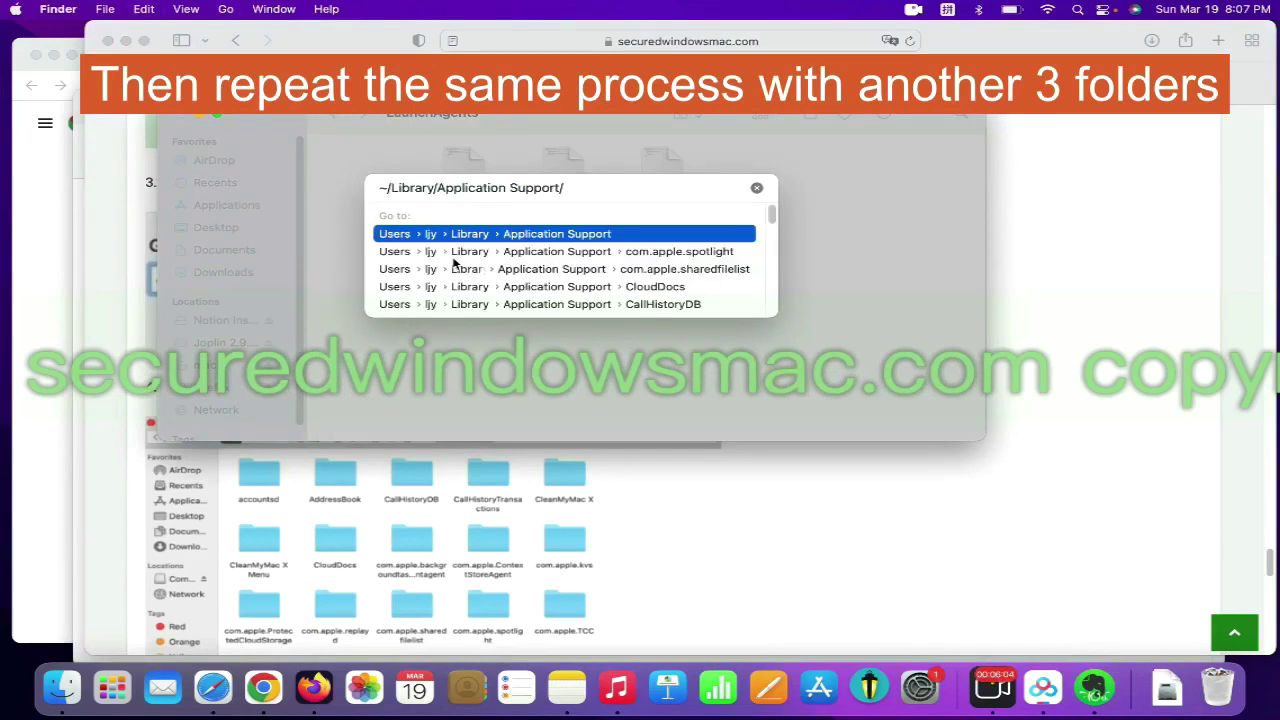
key("Return")
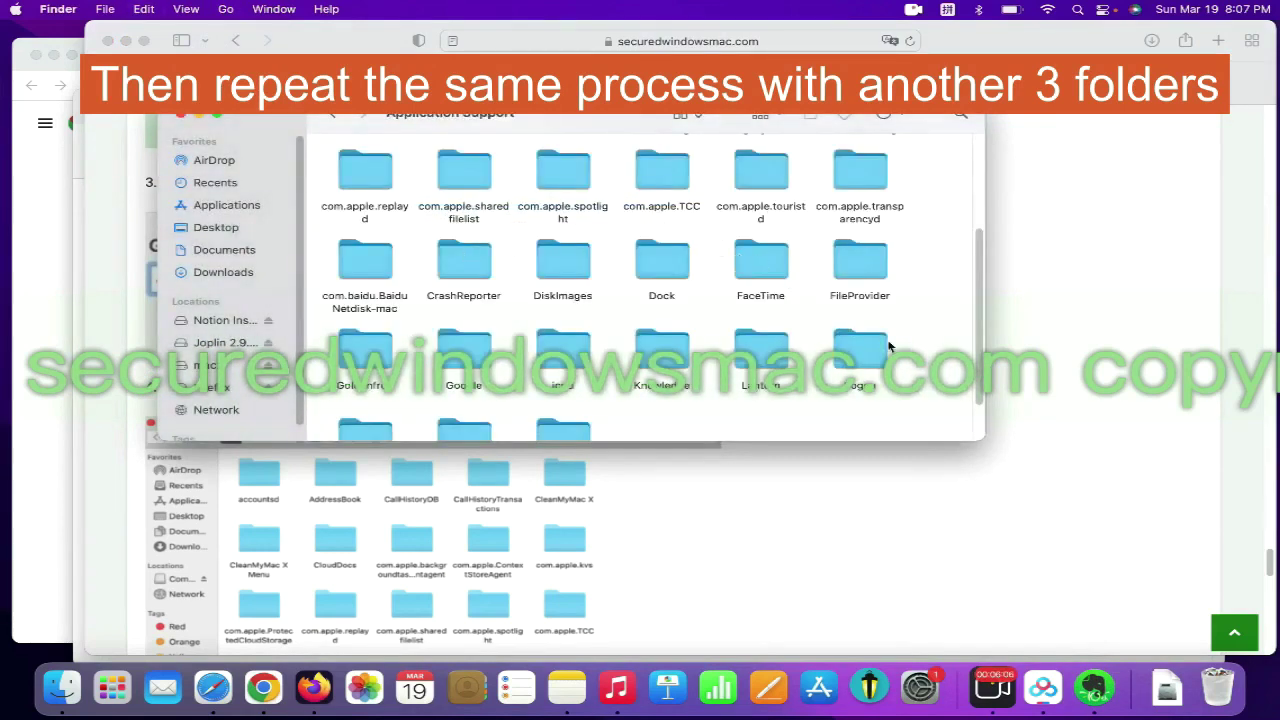
scroll(971, 286, "up", 1)
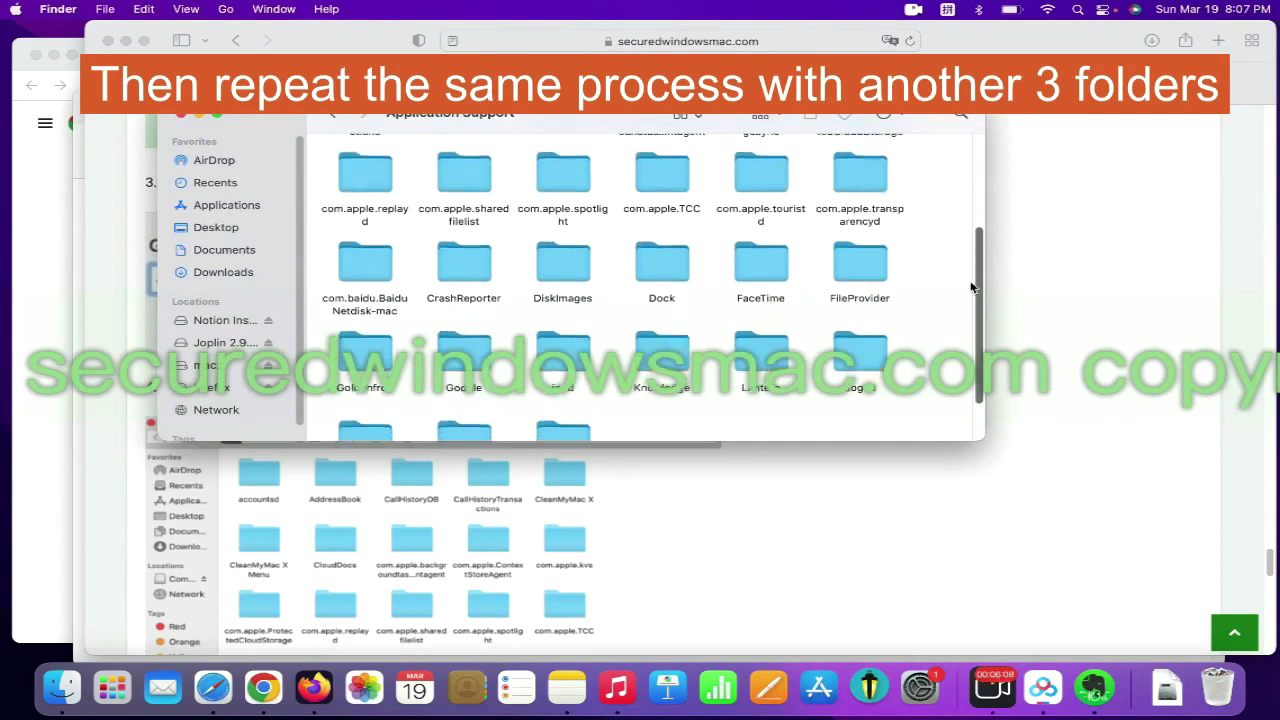
right_click(374, 366)
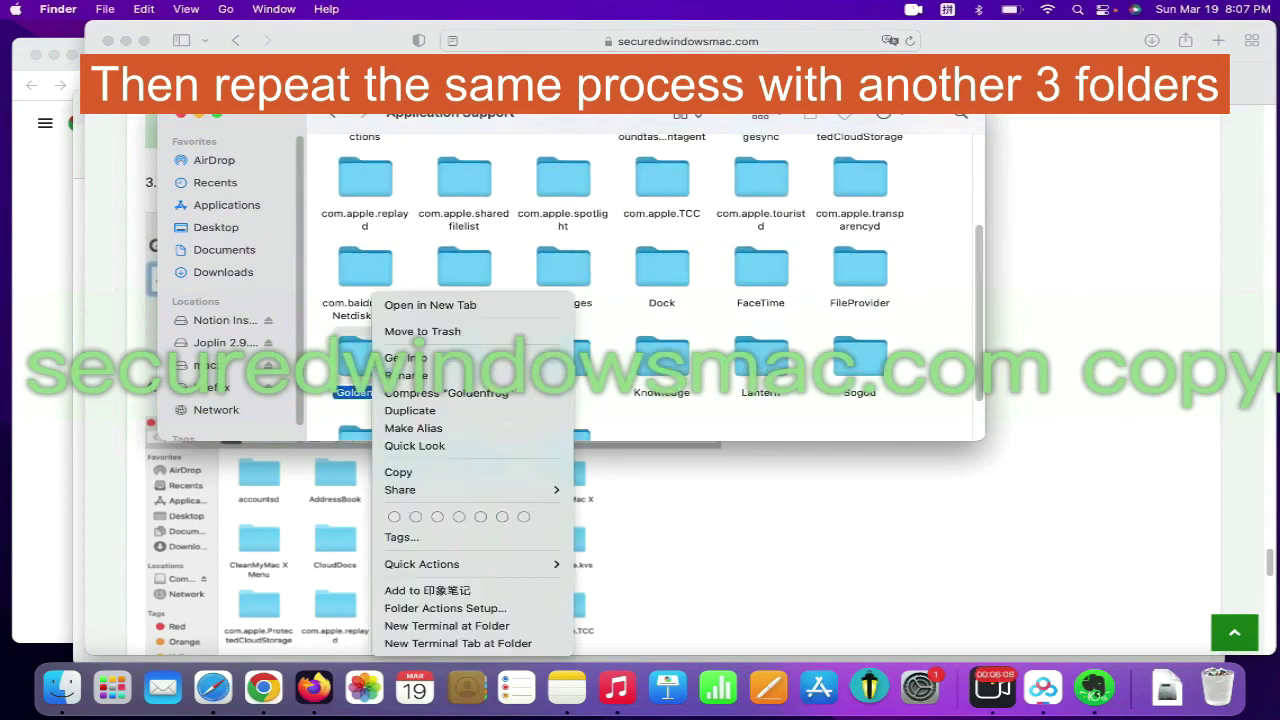
Copy the ~/Library/LaunchAgents path from step 5 of the guide
left_click(1222, 238)
scroll(824, 410, "down", 1)
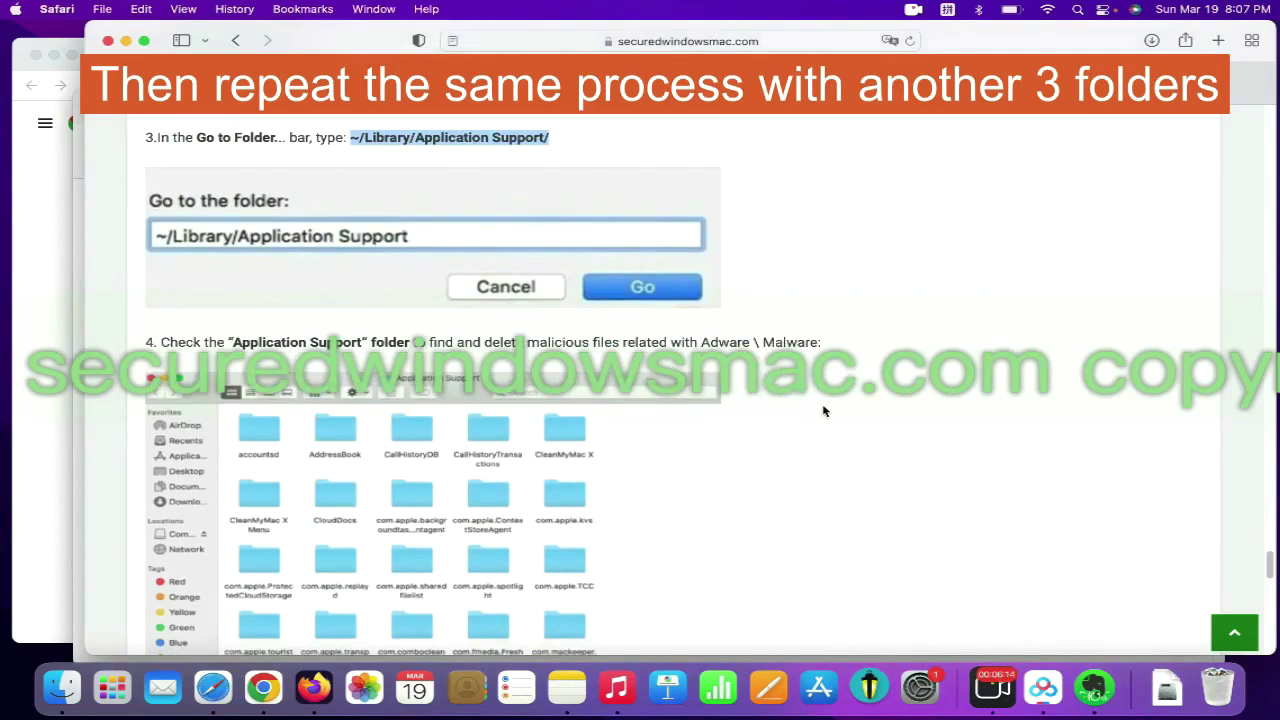
scroll(824, 410, "down", 6)
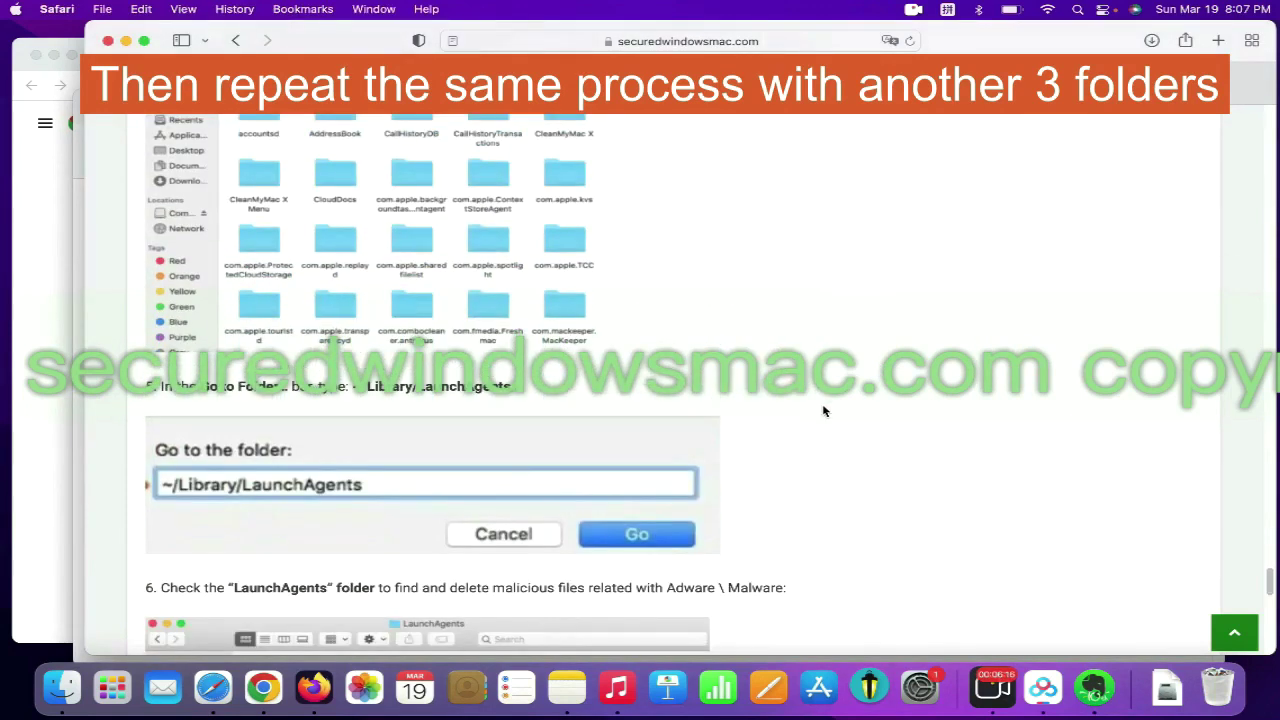
left_click_drag(354, 394, 506, 394)
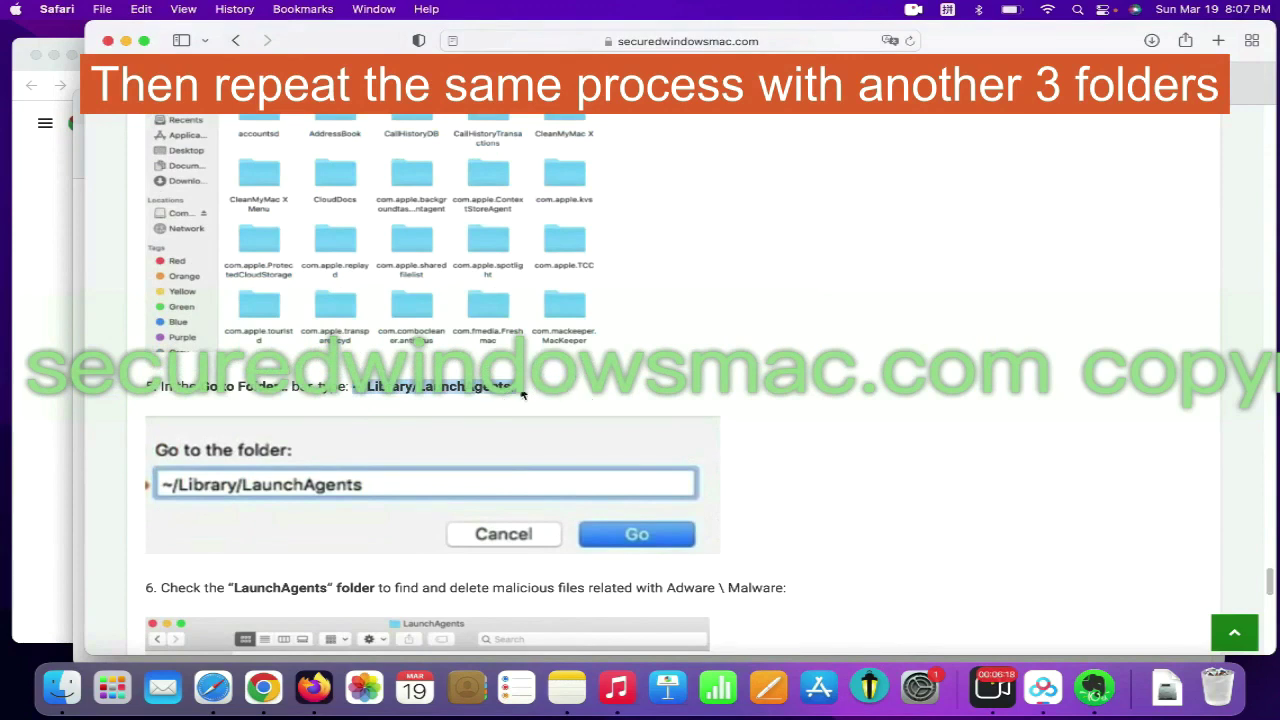
right_click(490, 393)
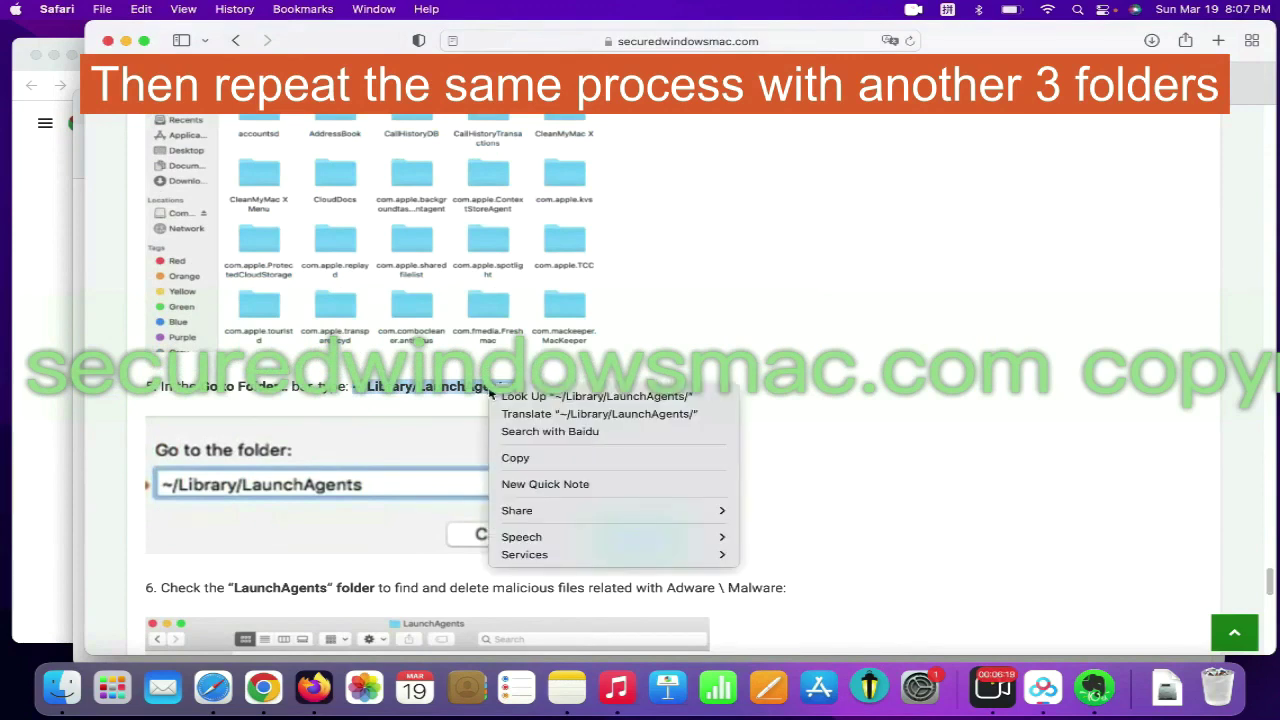
left_click(540, 455)
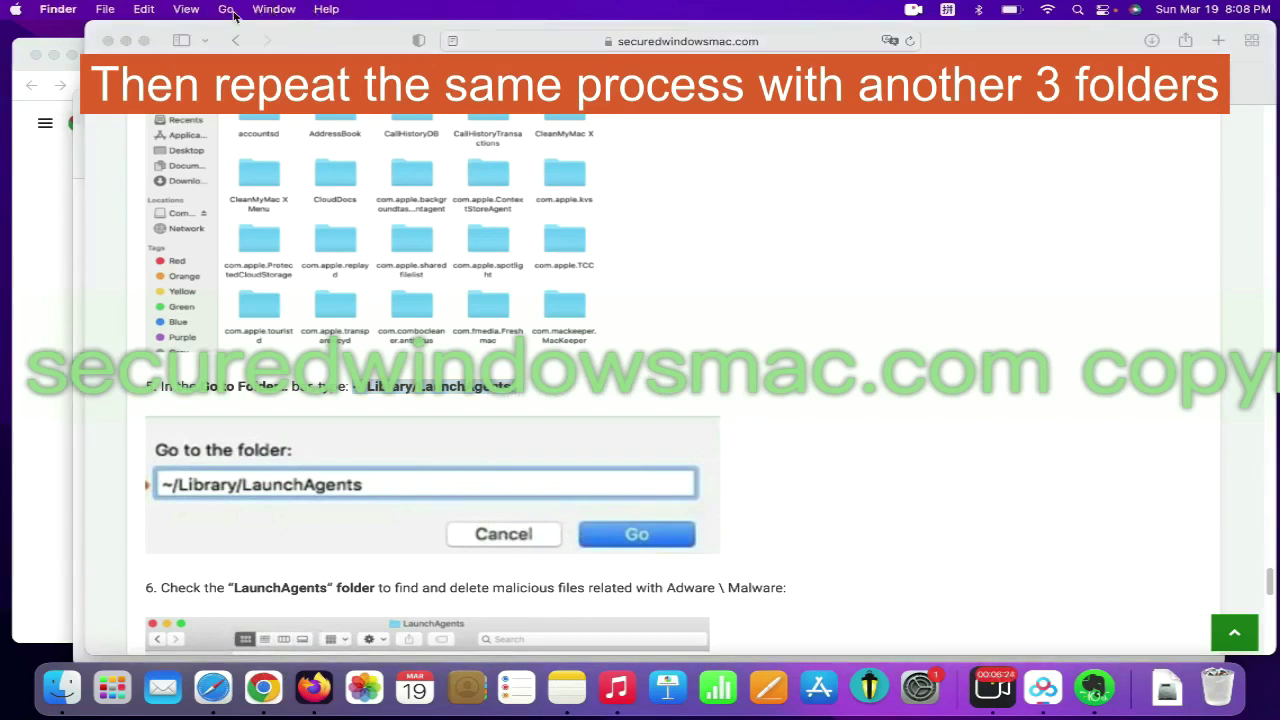
Open the LaunchAgents folder in Finder via Go to Folder and right-click org.getlantern.plist
left_click(226, 9)
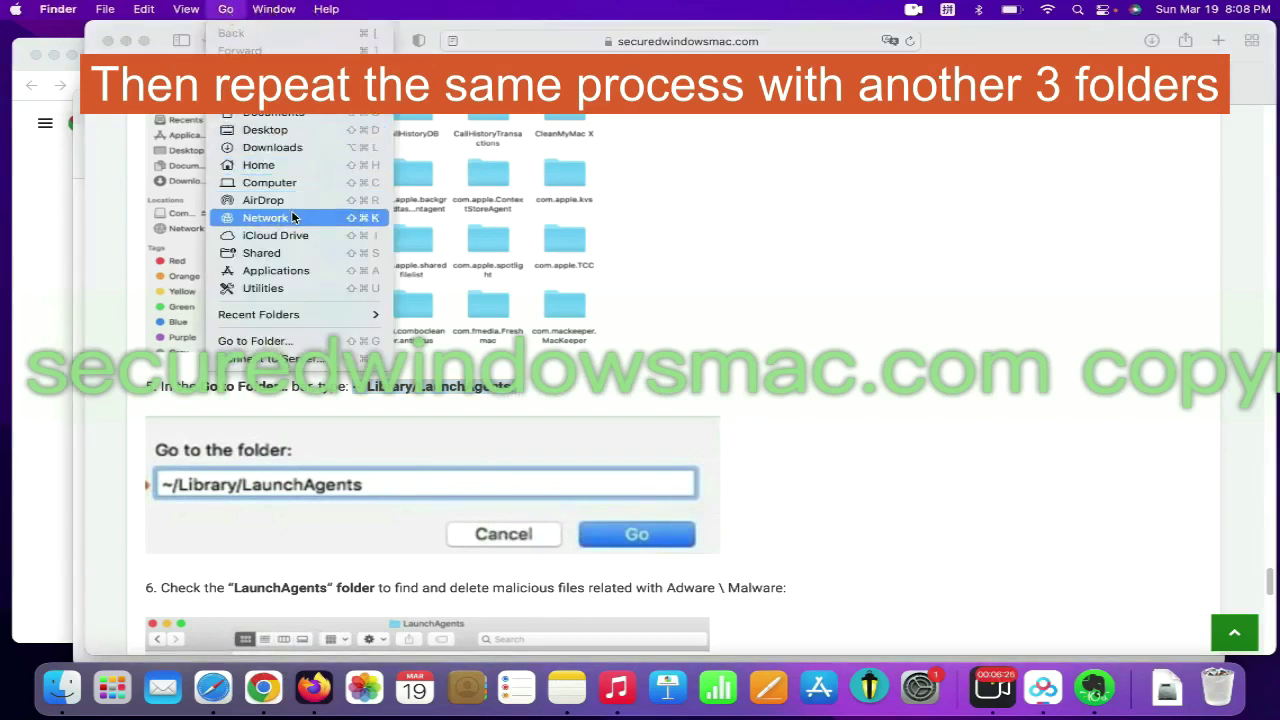
left_click(312, 345)
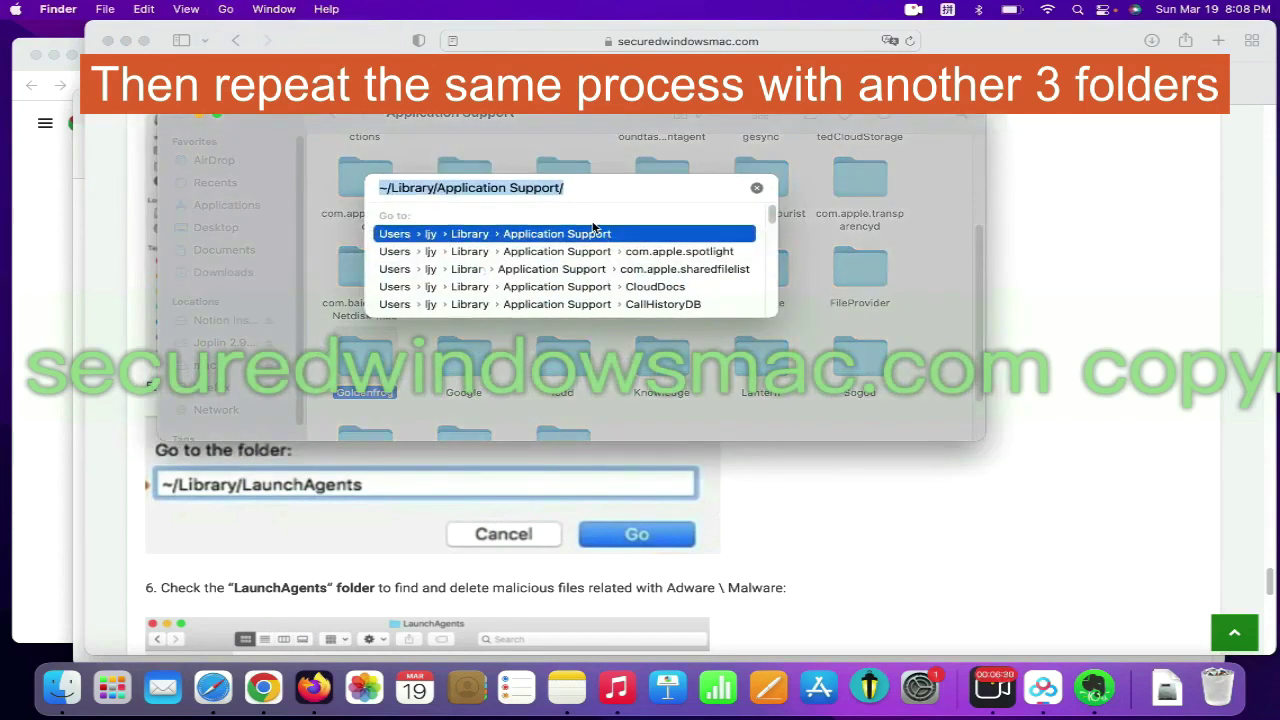
key("super+v")
key("Return")
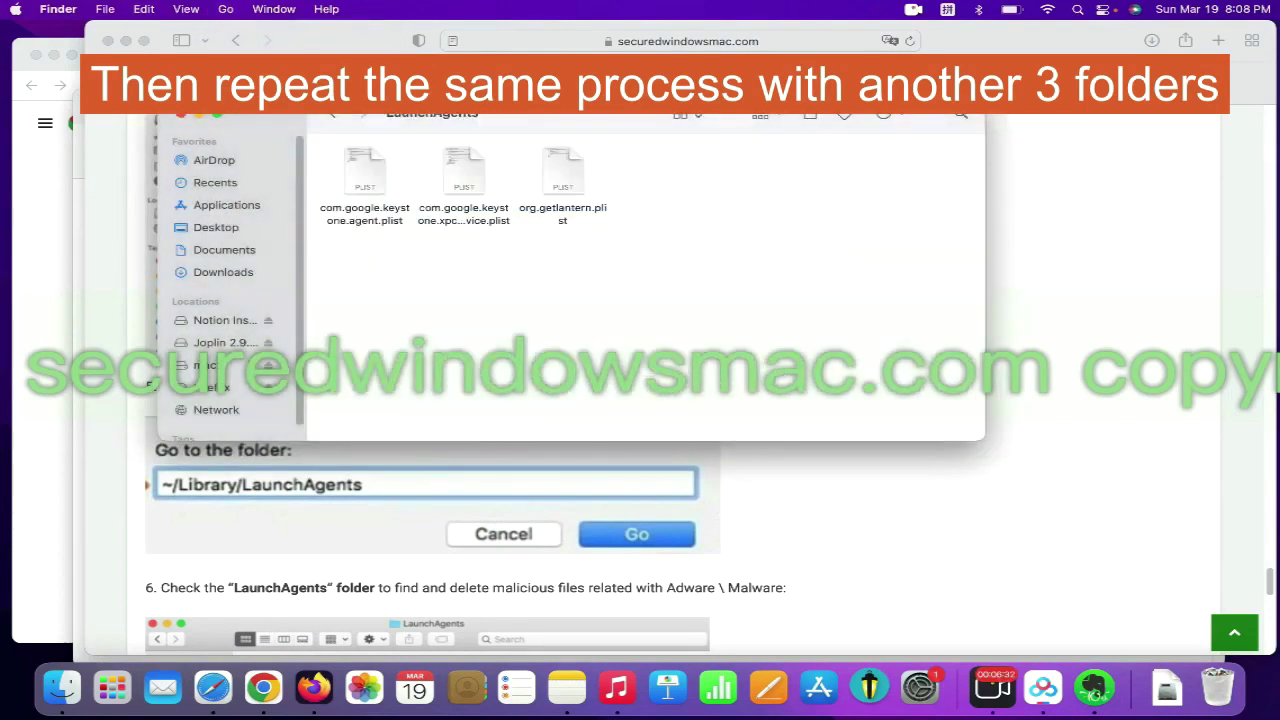
right_click(537, 210)
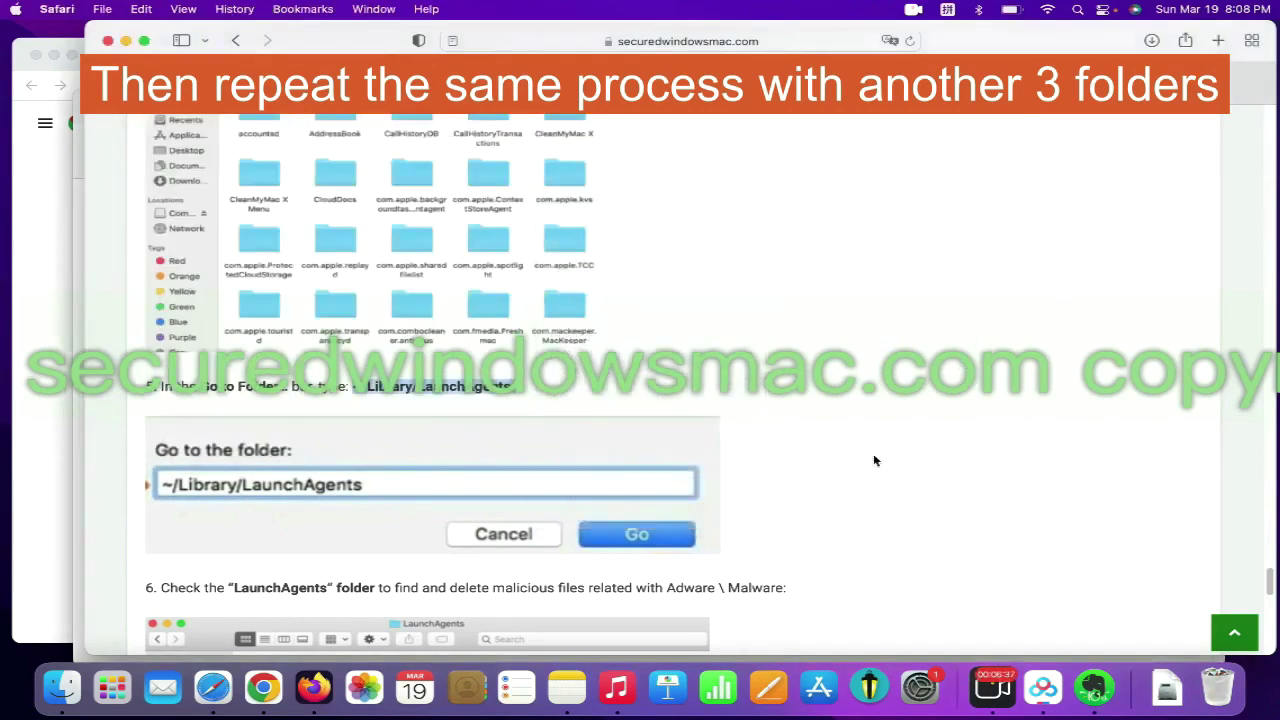
Copy the /Library/LaunchDaemons/ path from step 7 of the tutorial
scroll(870, 460, "down", 5)
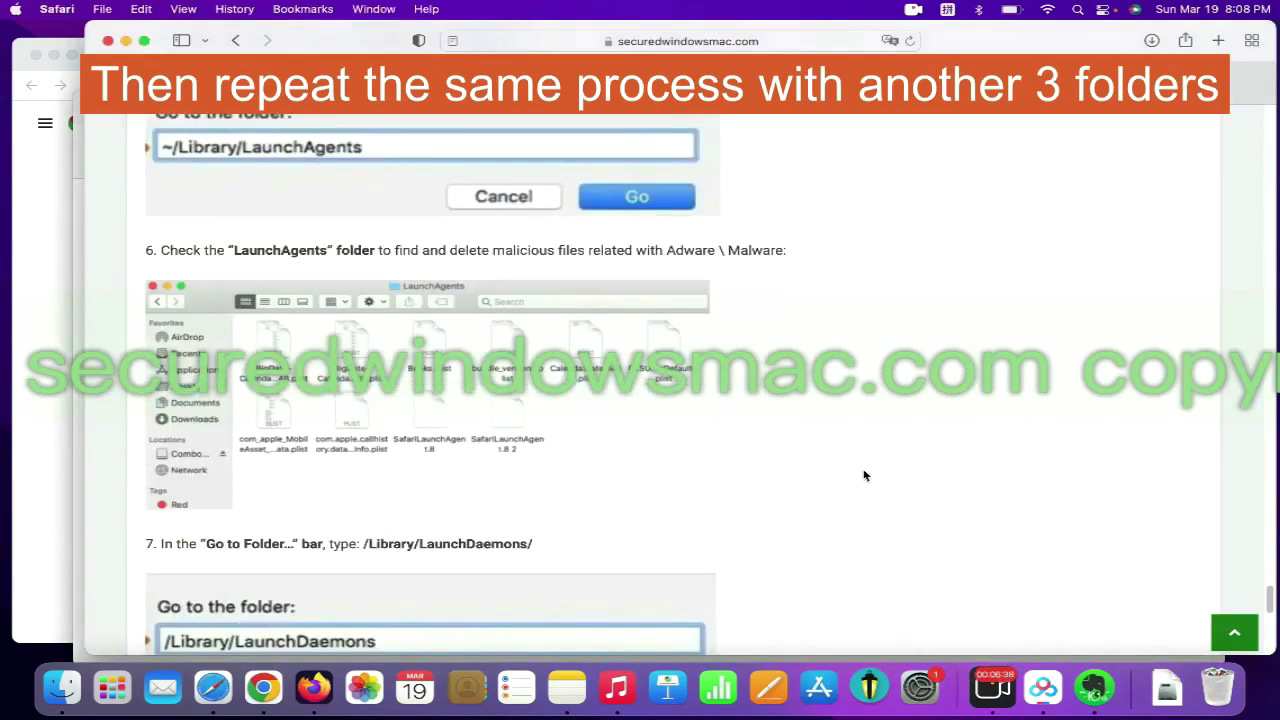
scroll(865, 476, "down", 1)
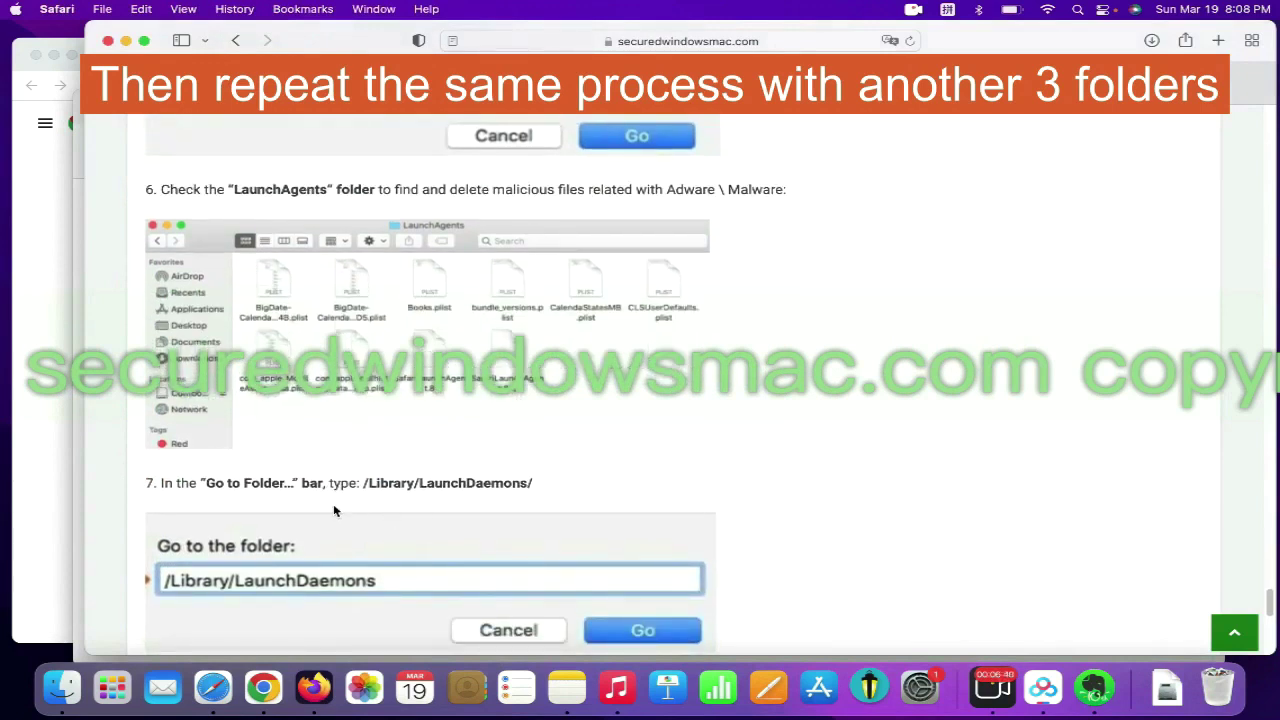
left_click_drag(365, 484, 553, 484)
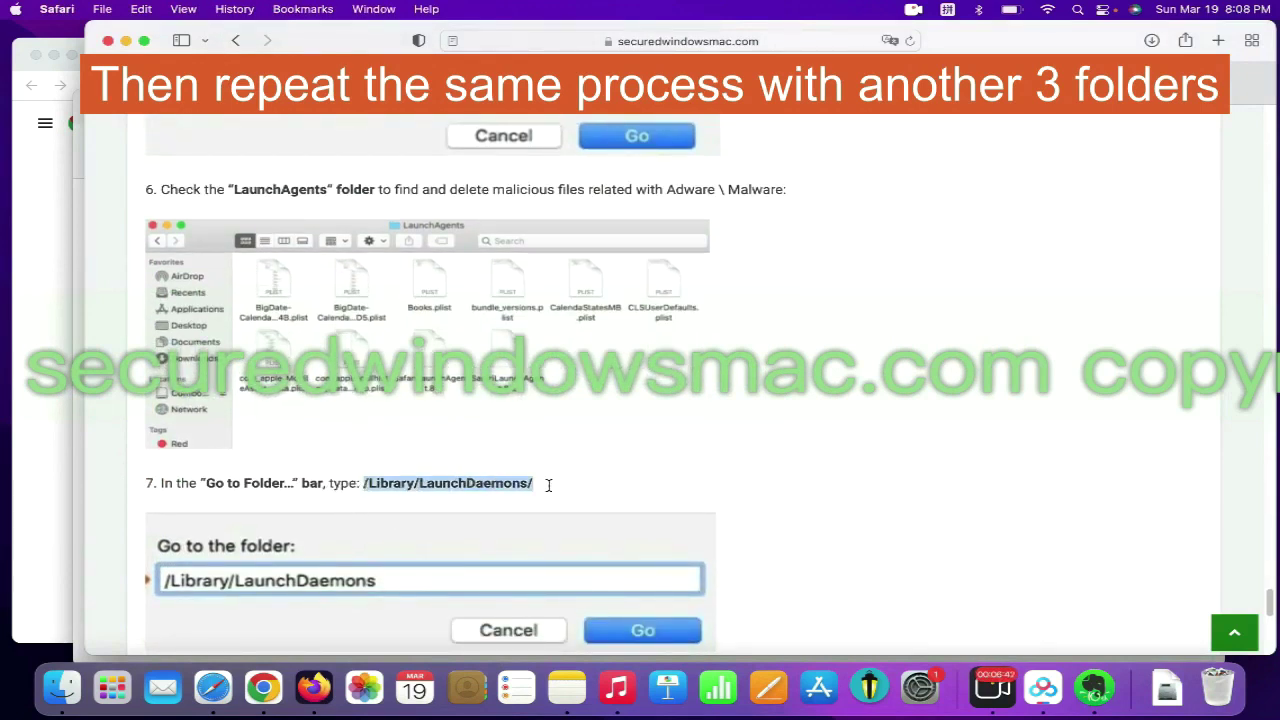
right_click(512, 483)
left_click(565, 546)
Open /Library/LaunchDaemons in Finder via Go to Folder and bring up vyprvpnservice.plist's actions
left_click(40, 30)
left_click(227, 9)
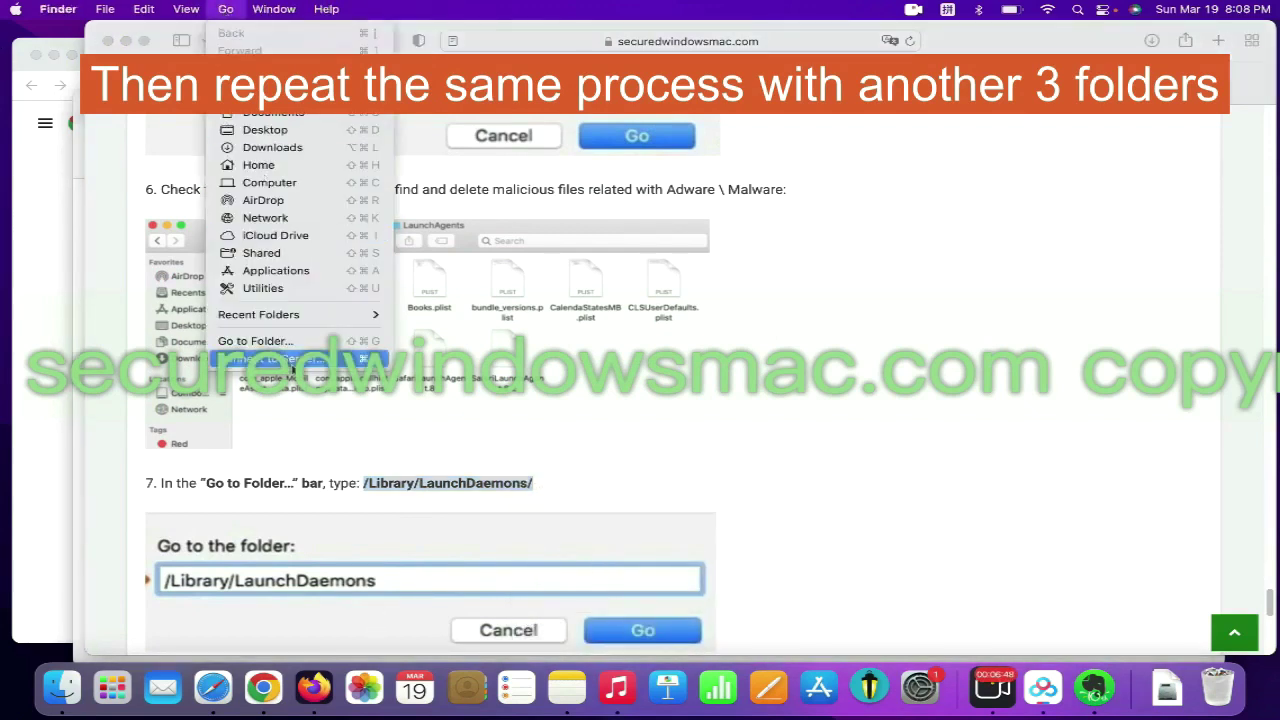
left_click(260, 341)
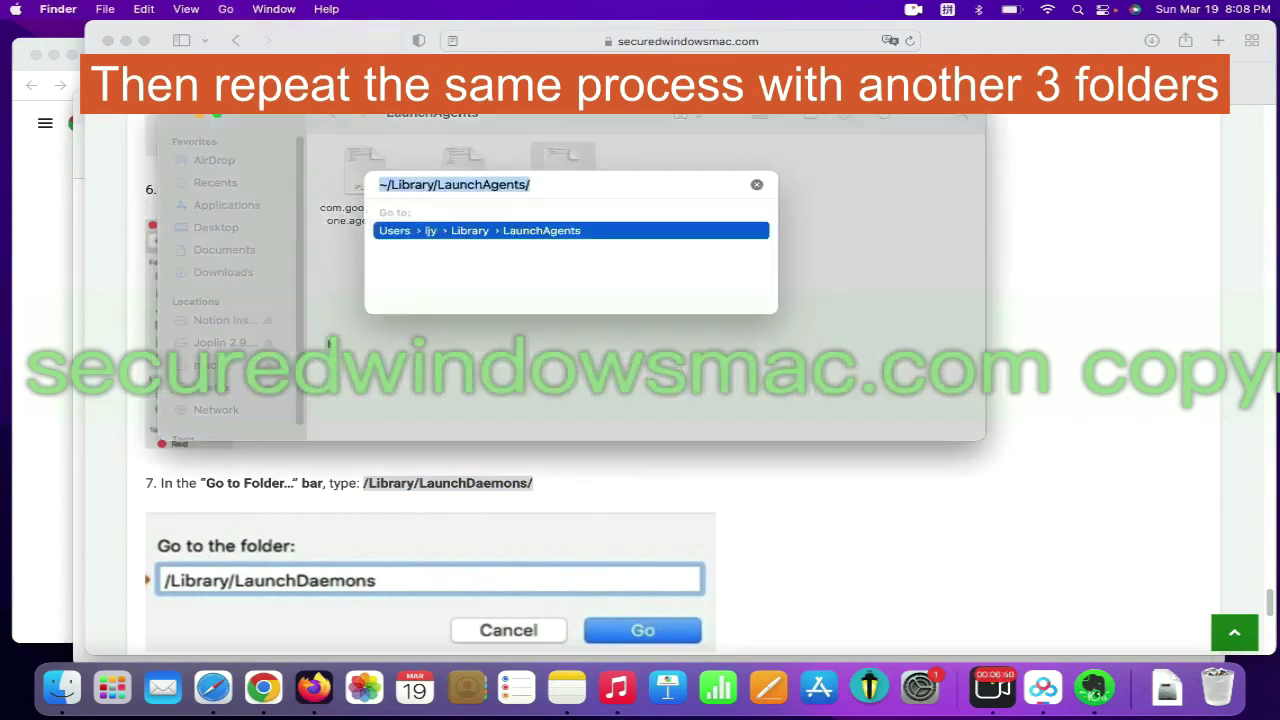
key("super+v")
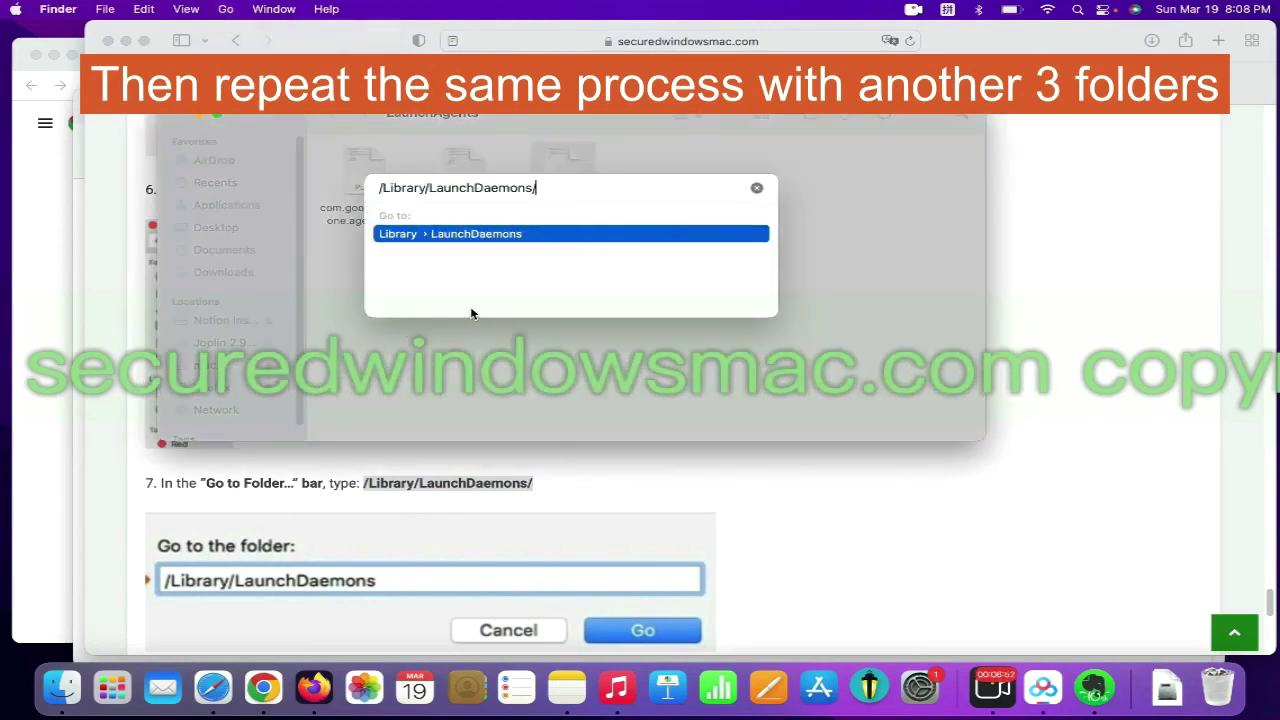
key("Return")
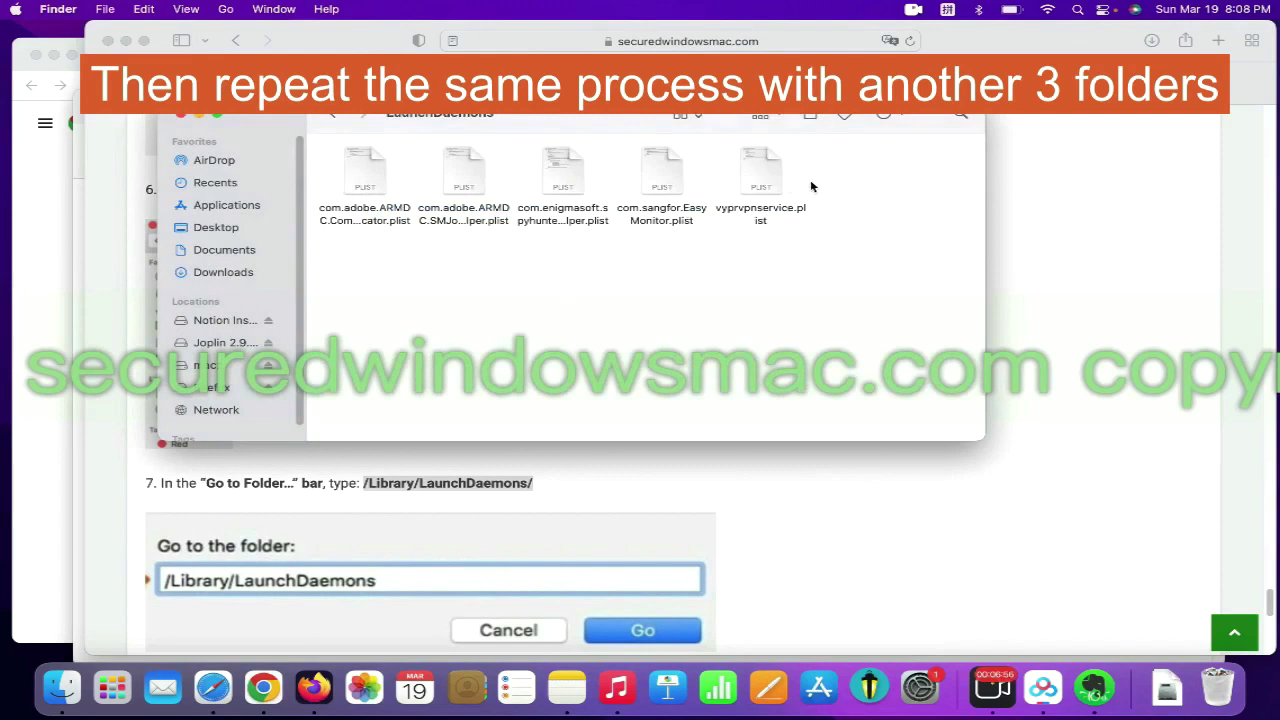
right_click(770, 186)
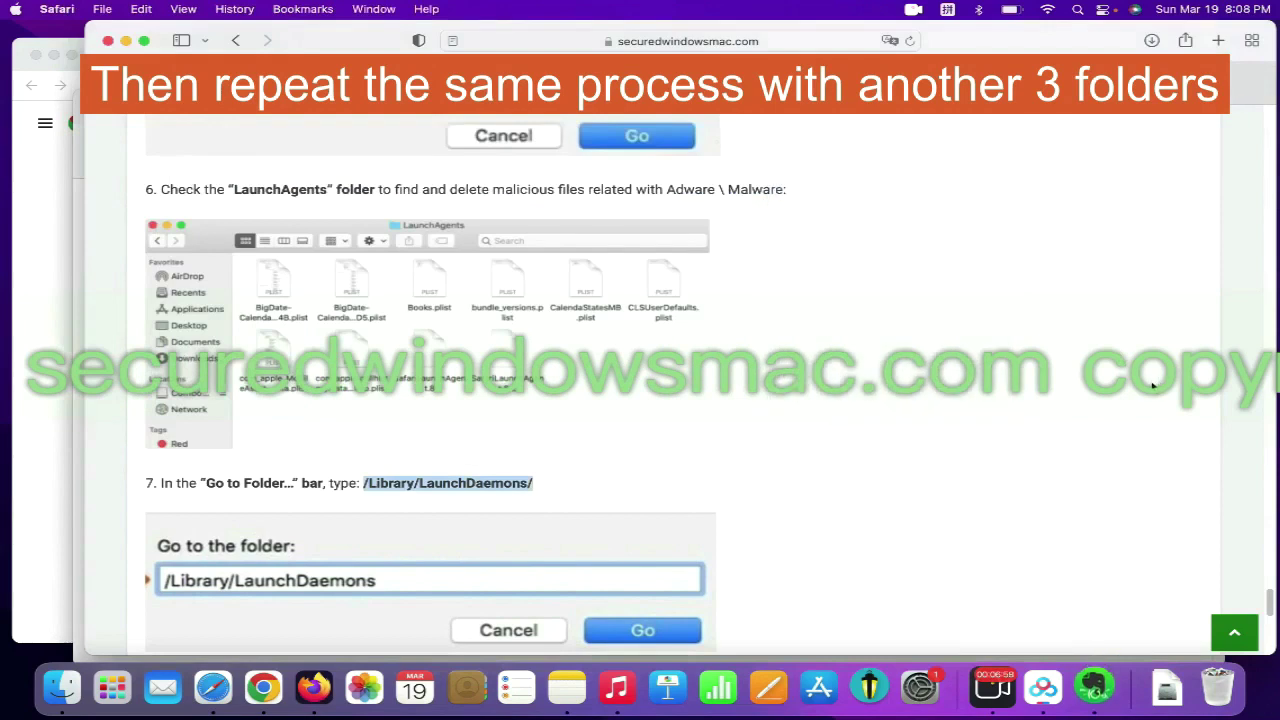
Start the Download SpyHunter For Mac OS (Free Trial) download from tutorial step 8
scroll(1145, 393, "down", 5)
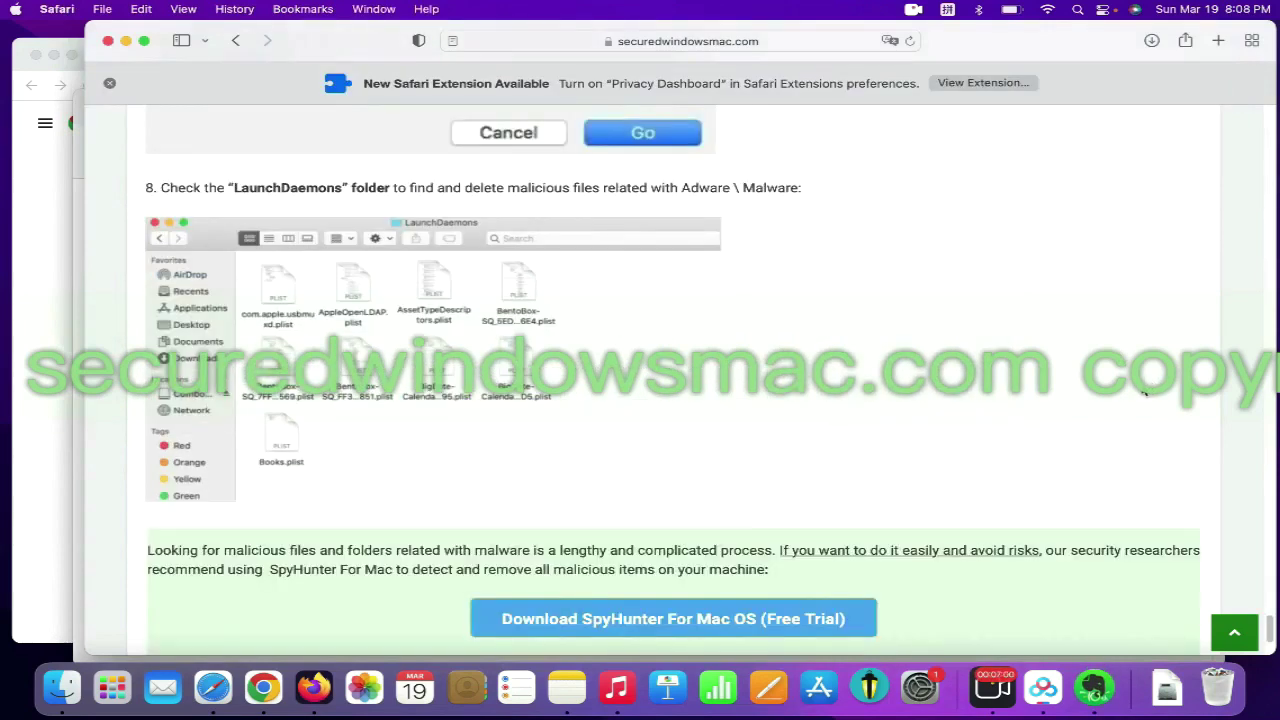
left_click_drag(1200, 550, 390, 494)
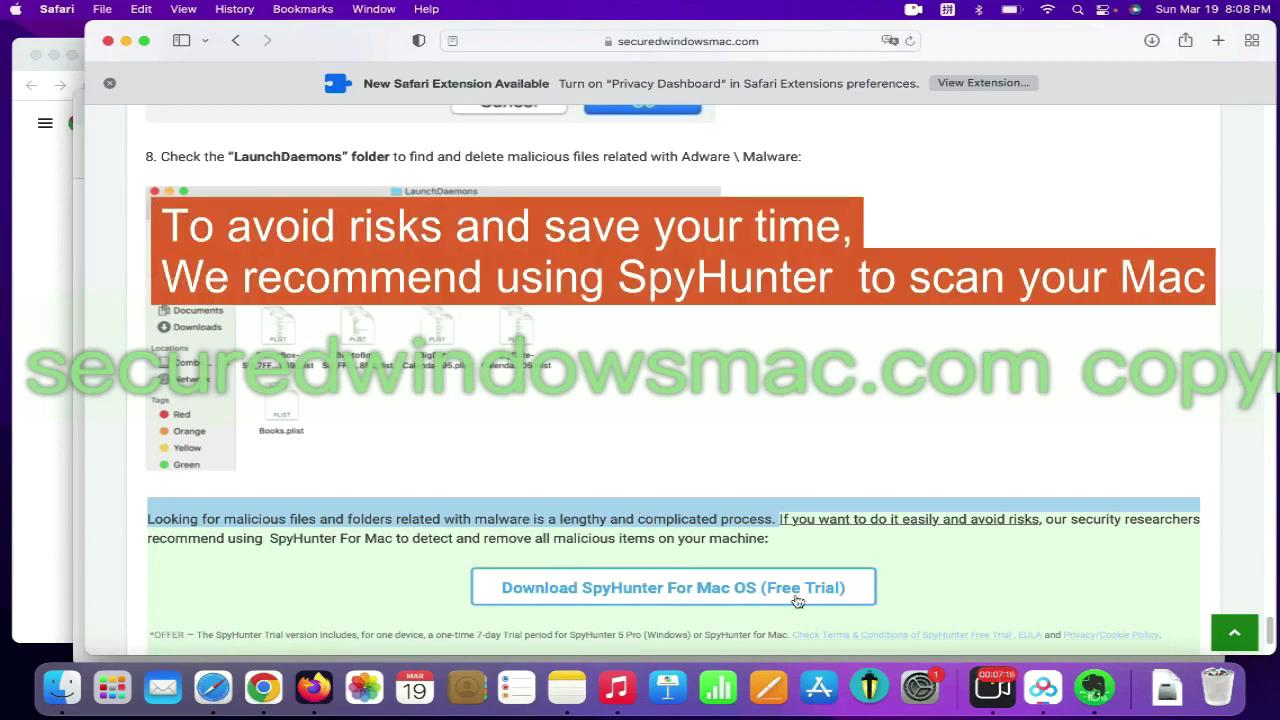
left_click(797, 598)
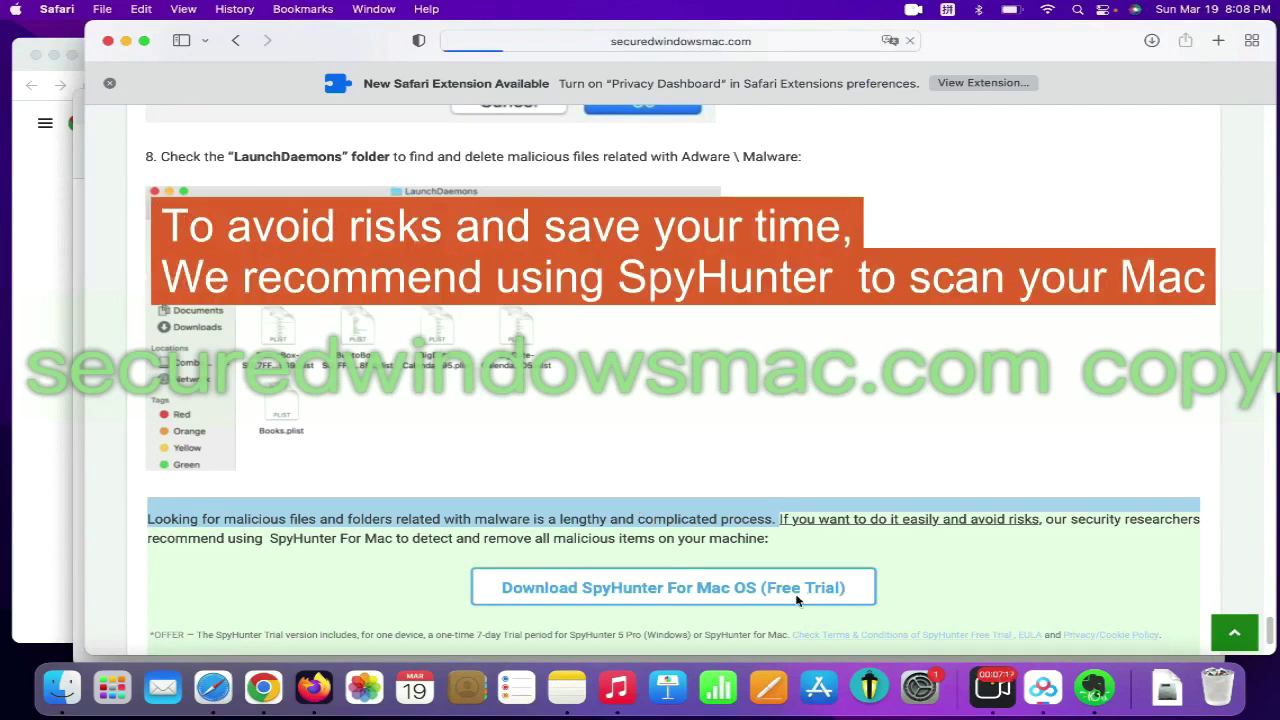